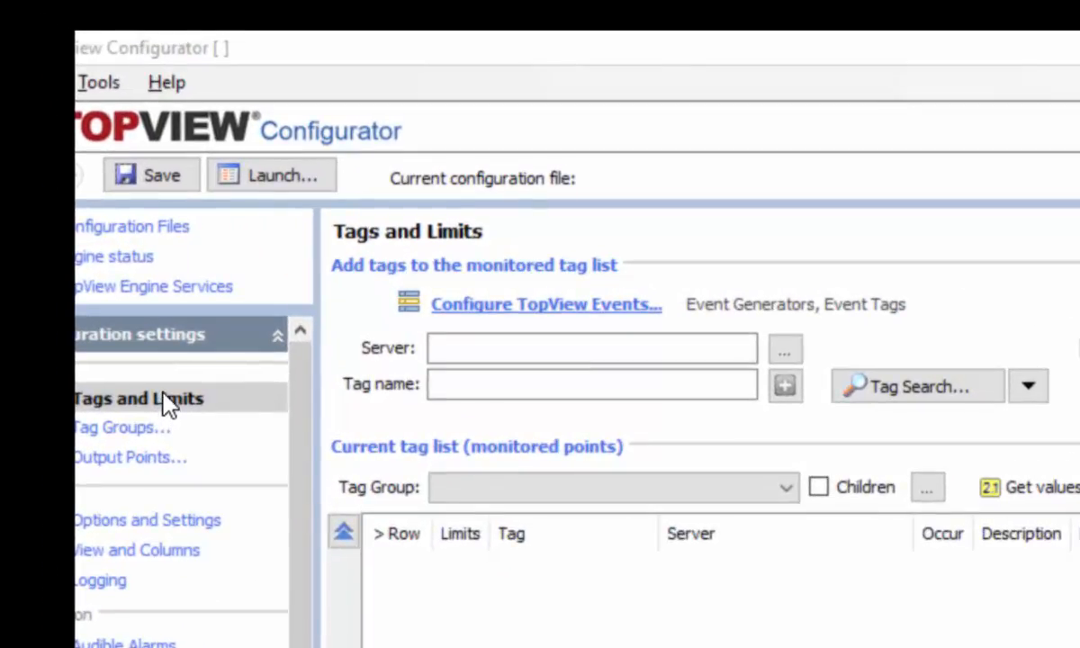
Open the TopView Events Configuration dialog from the Tags and Limits page
left_click(520, 306)
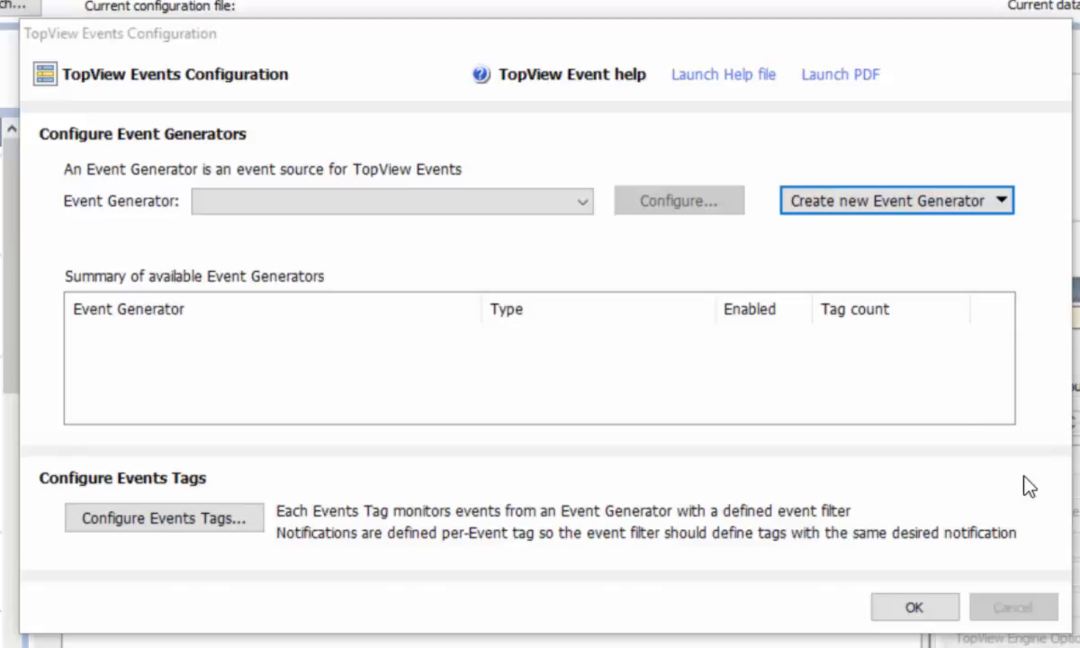
Create a new OPC A&E Subscription event generator on My OPCAE Server
left_click(856, 204)
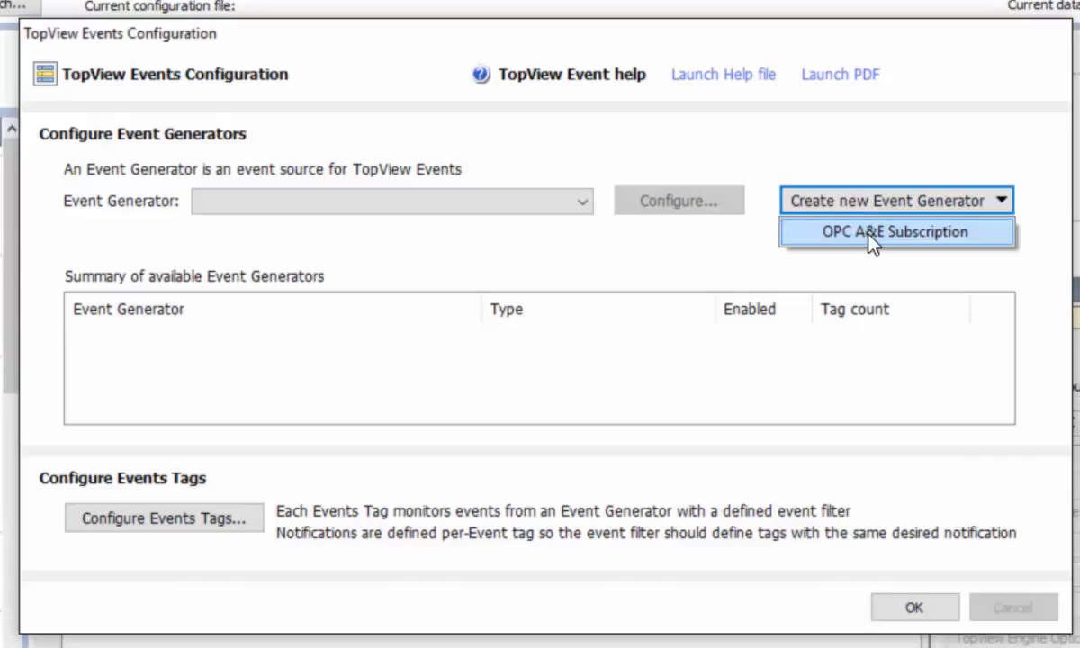
left_click(868, 231)
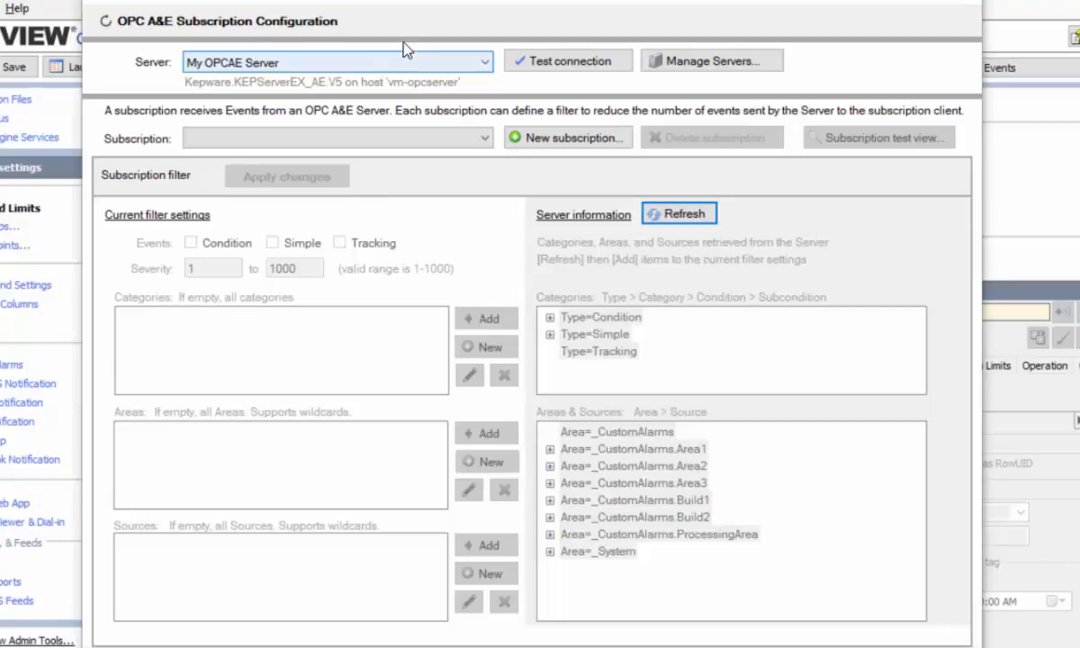
Create a new subscription named 'Bakery Alarms'
left_click(556, 142)
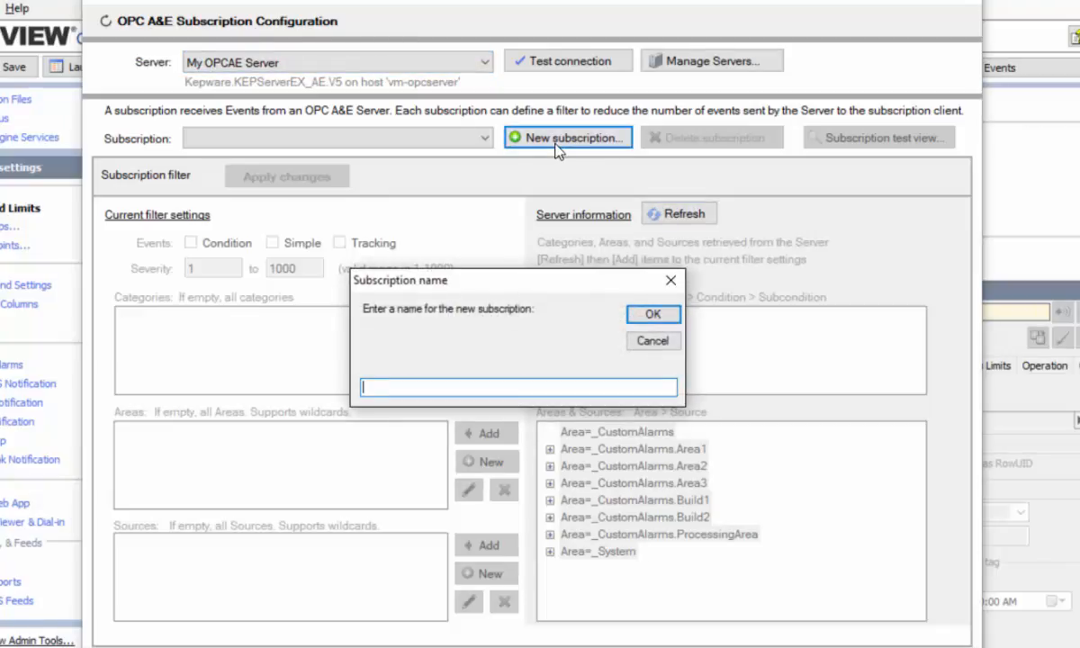
type("Bakery Alarms")
left_click(653, 315)
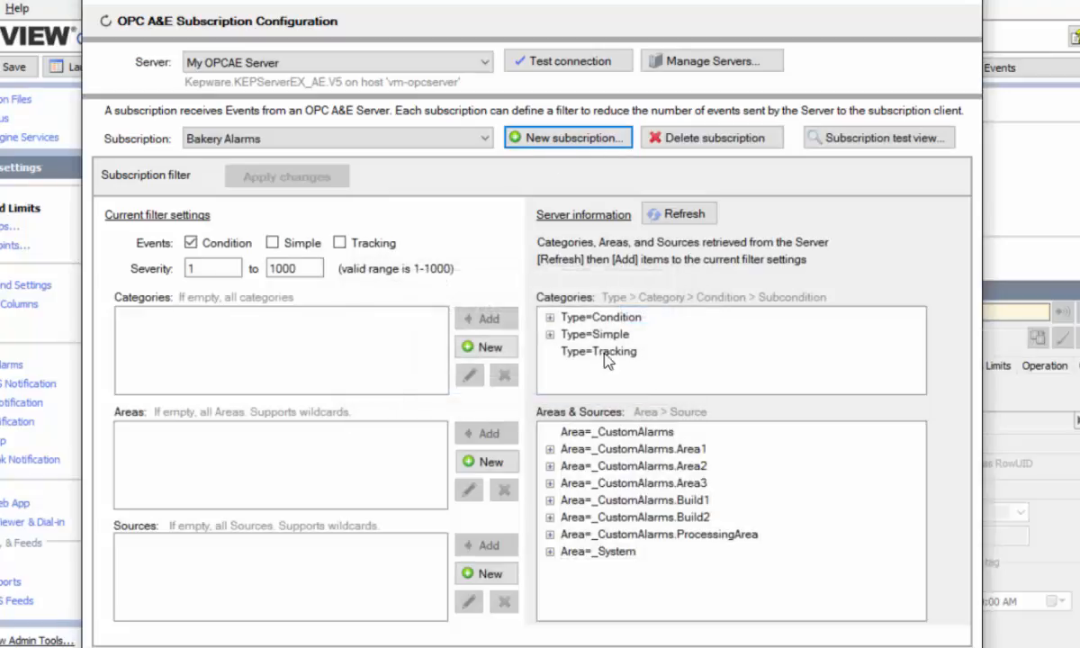
Filter the subscription to areas _CustomAlarms.Build1 and _CustomAlarms.Build2, then open its test view
left_click(551, 498)
left_click(486, 433)
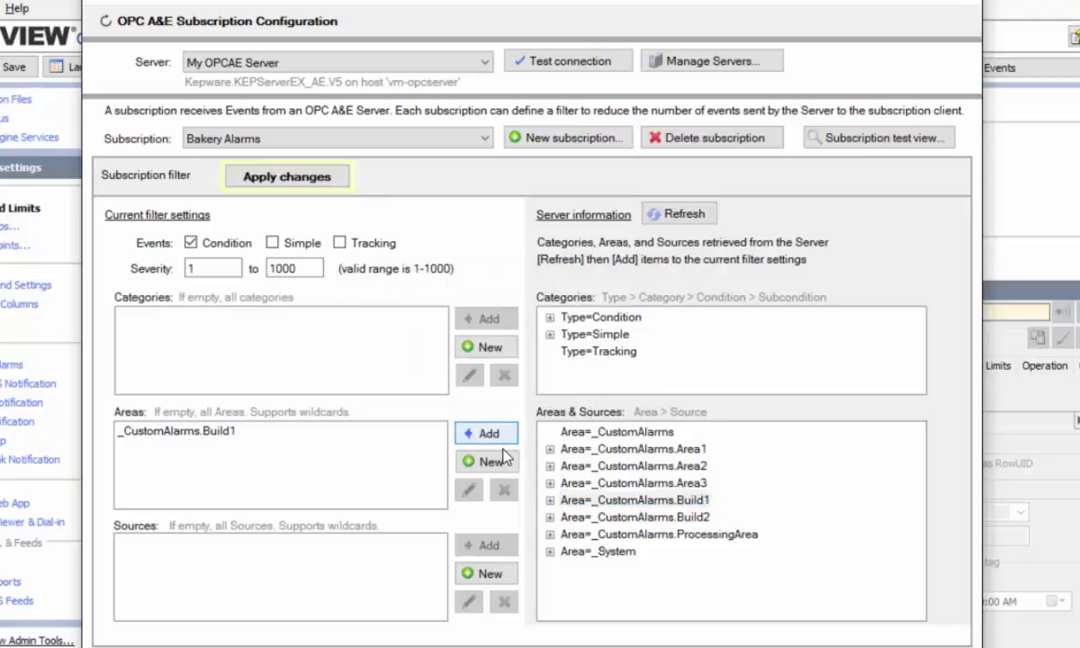
left_click(634, 518)
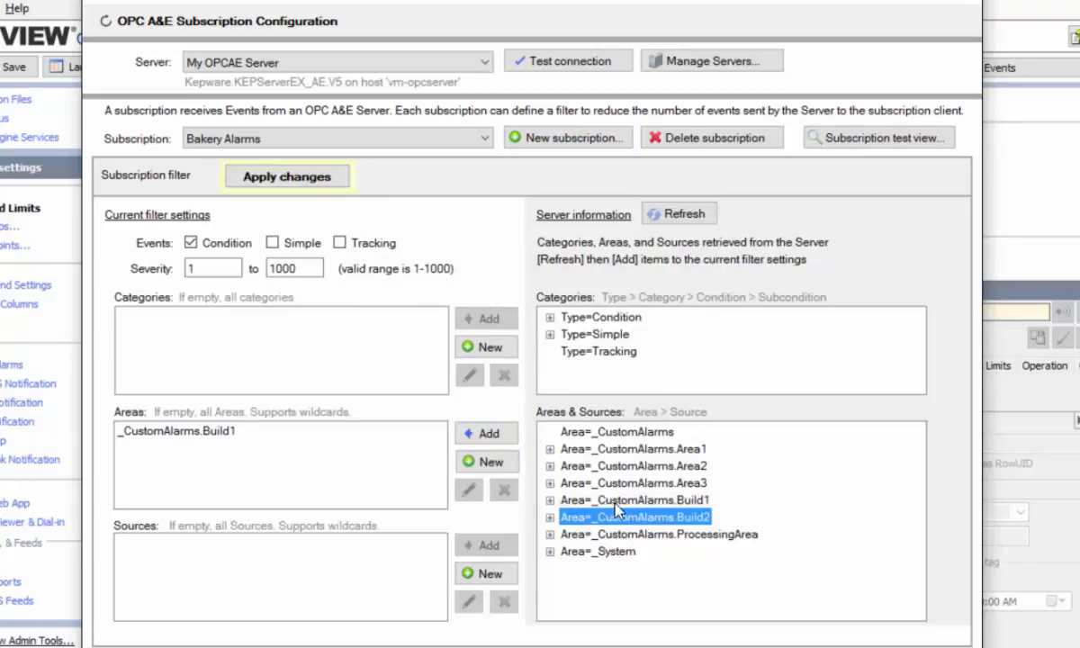
left_click(498, 435)
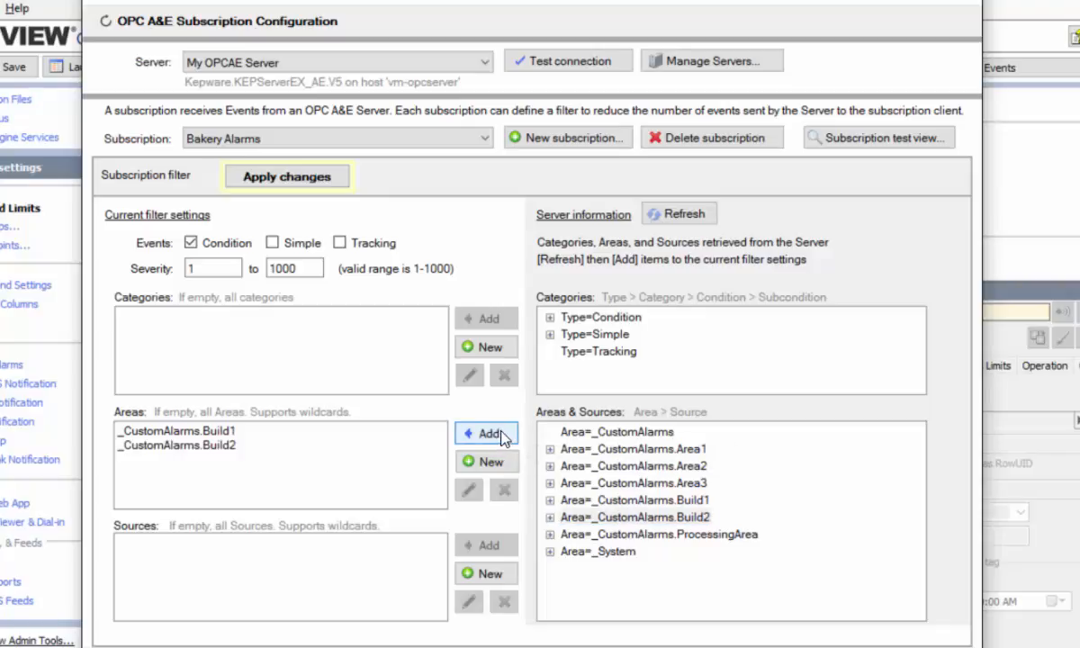
left_click(869, 142)
Receive and review test events from the Bakery Alarms subscription, then stop the test
left_click(228, 125)
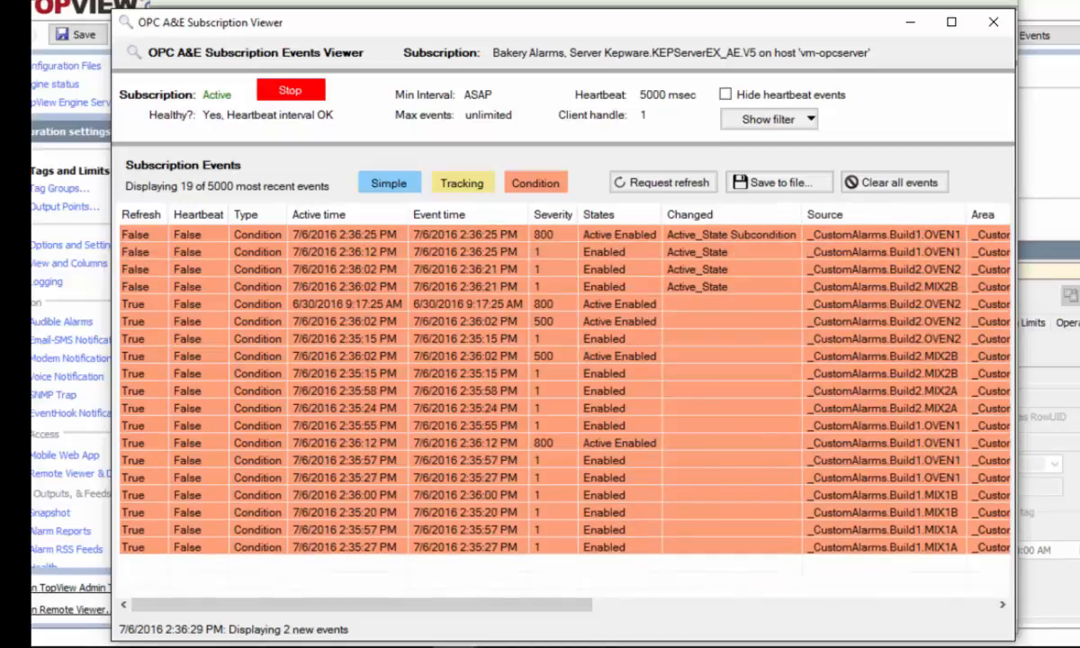
left_click_drag(497, 606, 956, 617)
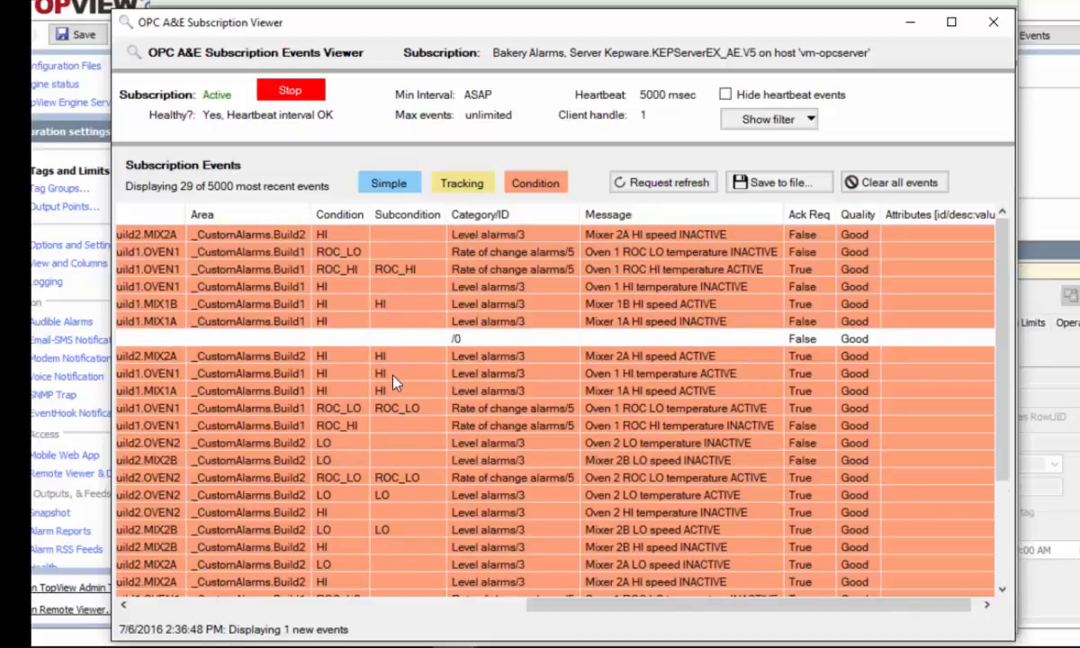
left_click(291, 92)
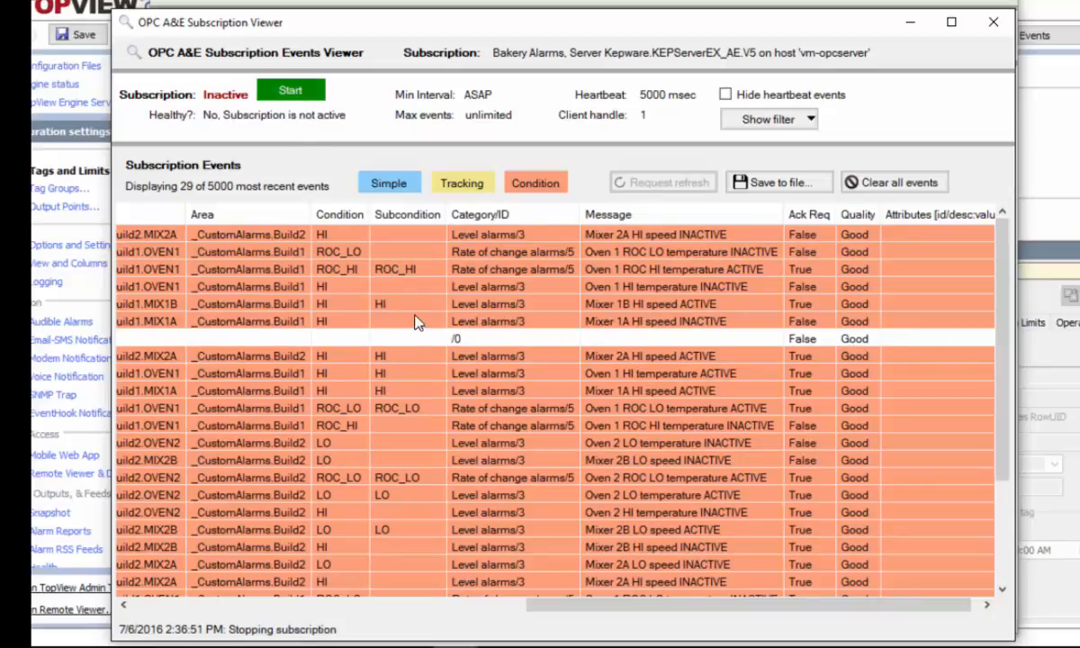
left_click_drag(591, 610, 140, 613)
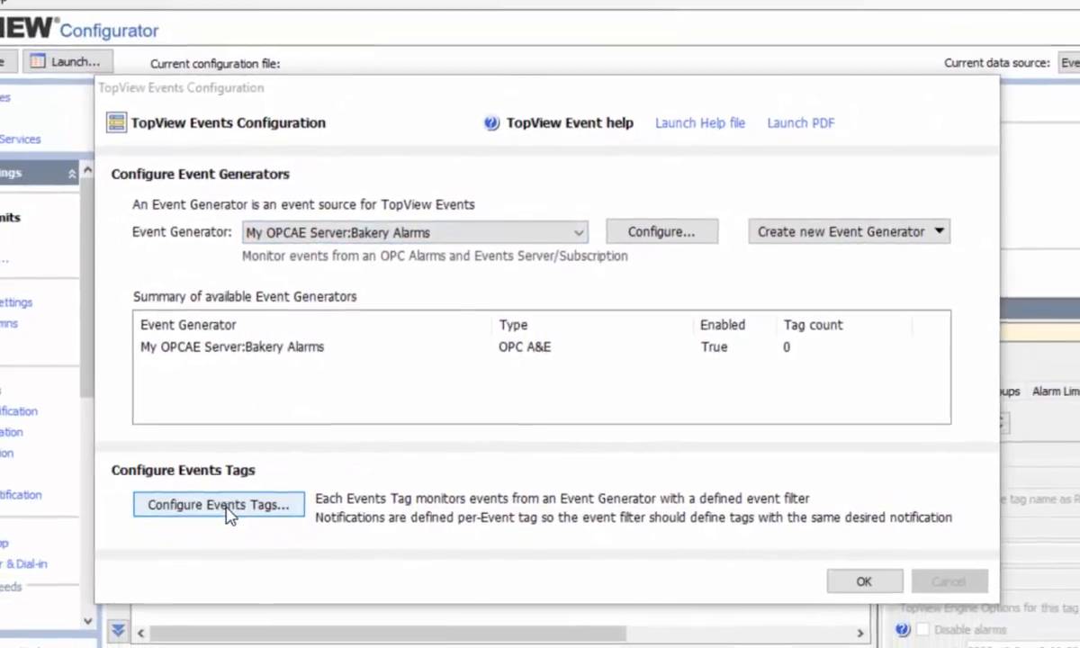
Create a new event tag named 'Bakery Active Alarms' from the event tags list
left_click(221, 505)
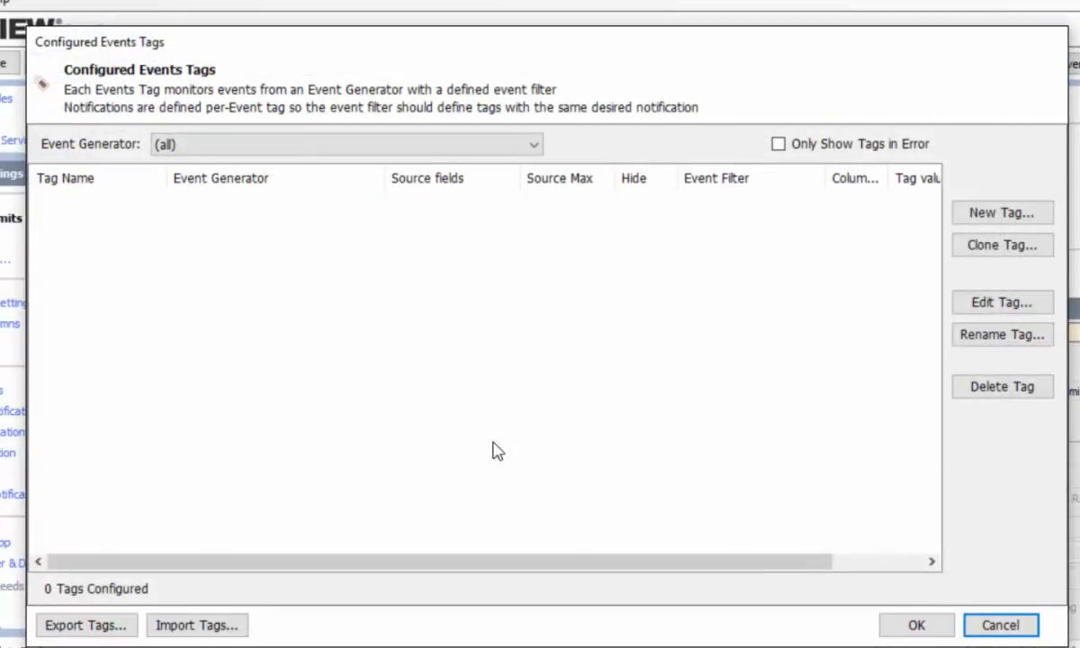
left_click(1002, 217)
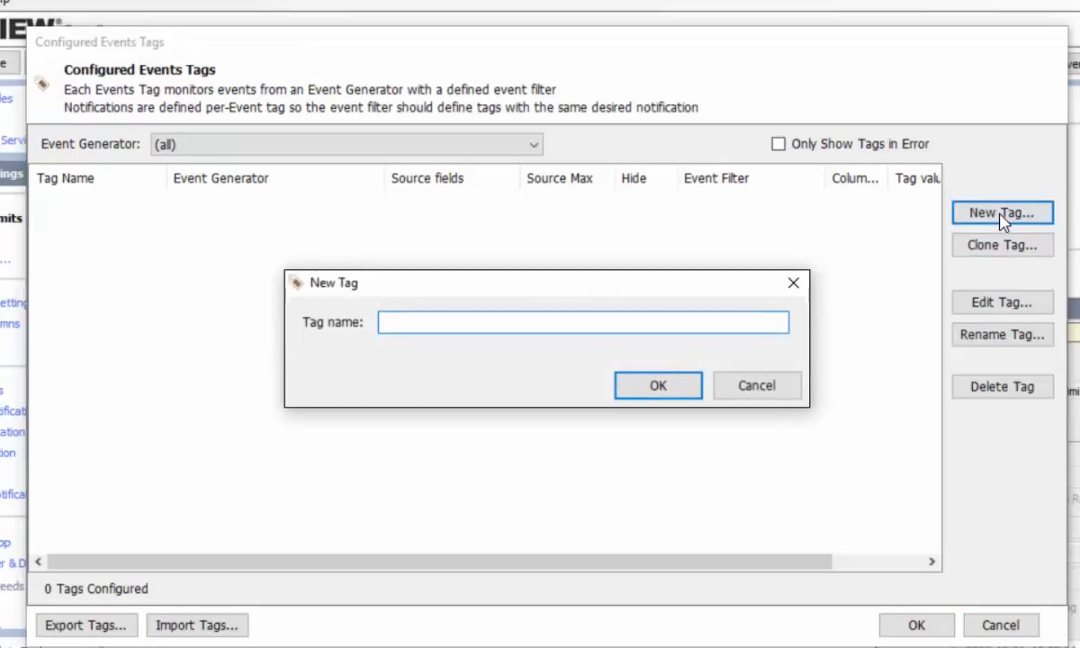
type("Bakery Activ")
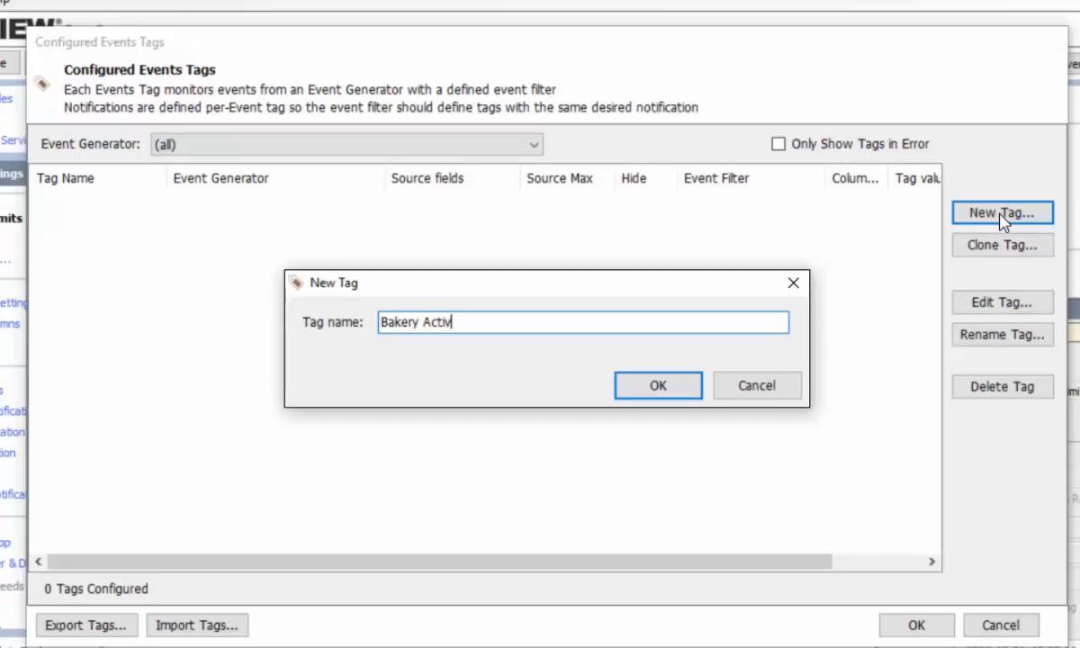
type("e Alarms")
left_click(681, 378)
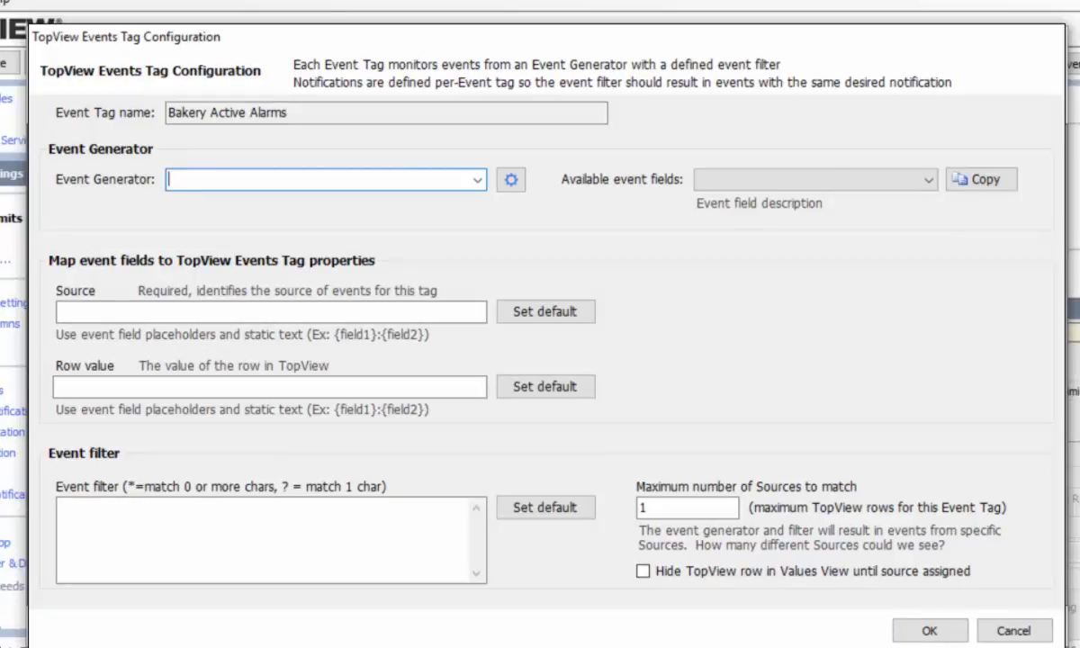
Assign the My OPCAE Server:Bakery Alarms generator to the tag and review its event fields
left_click(477, 179)
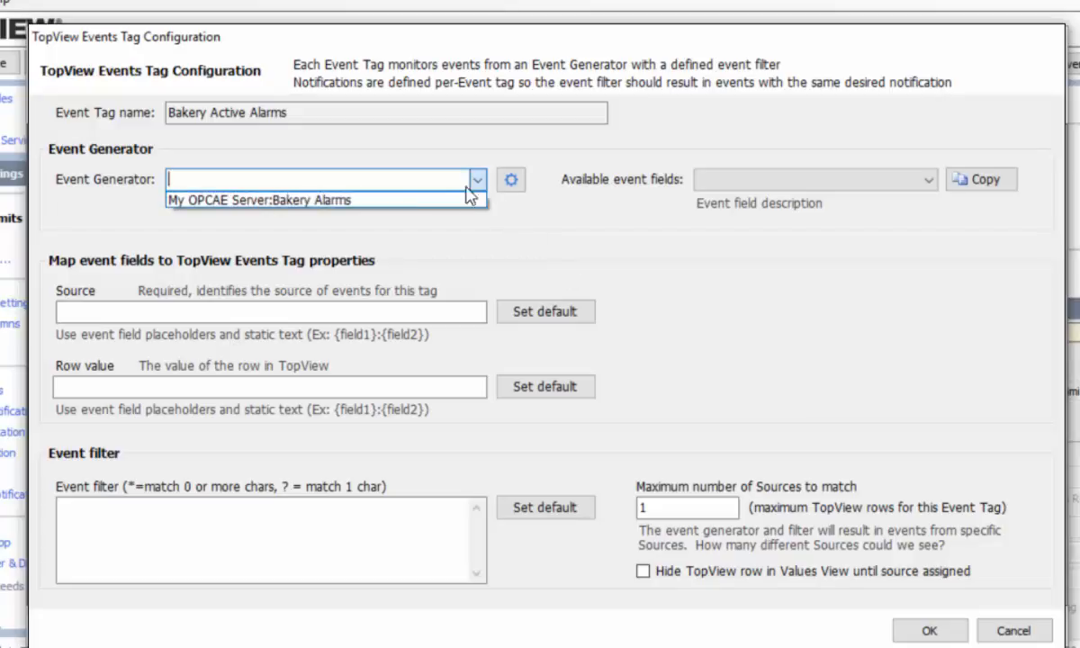
left_click(369, 196)
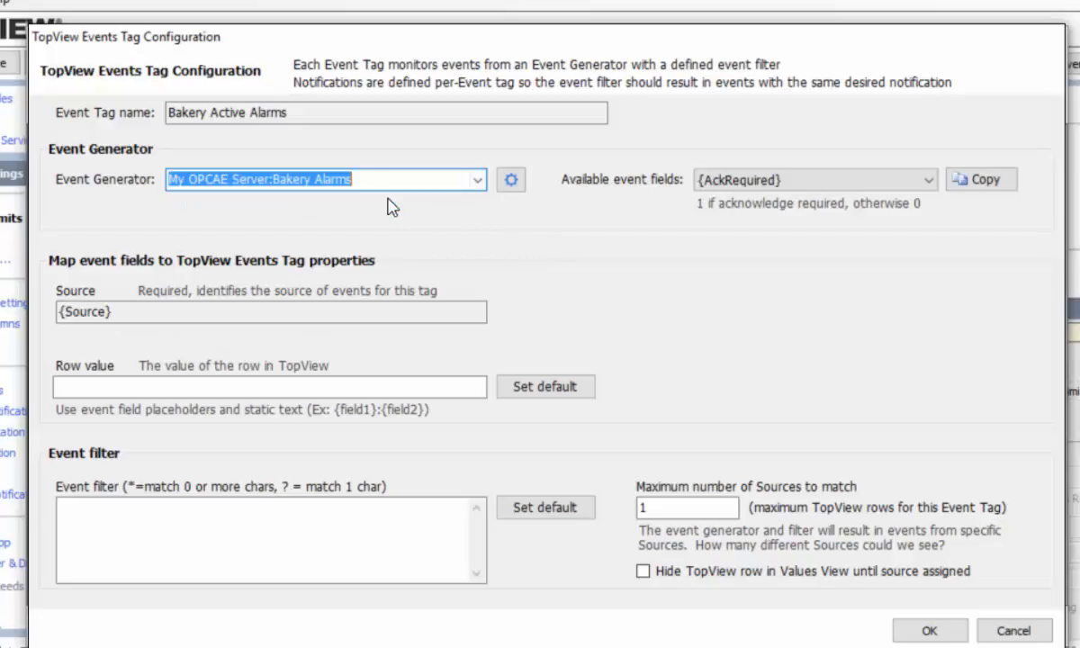
left_click(929, 180)
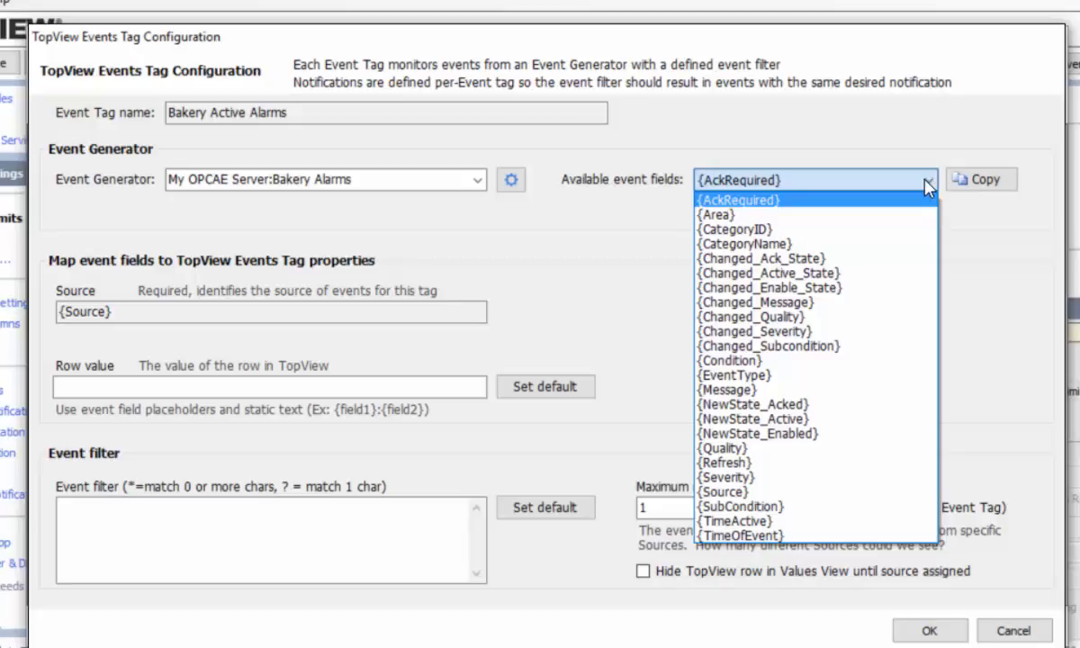
left_click(932, 183)
left_click(166, 311)
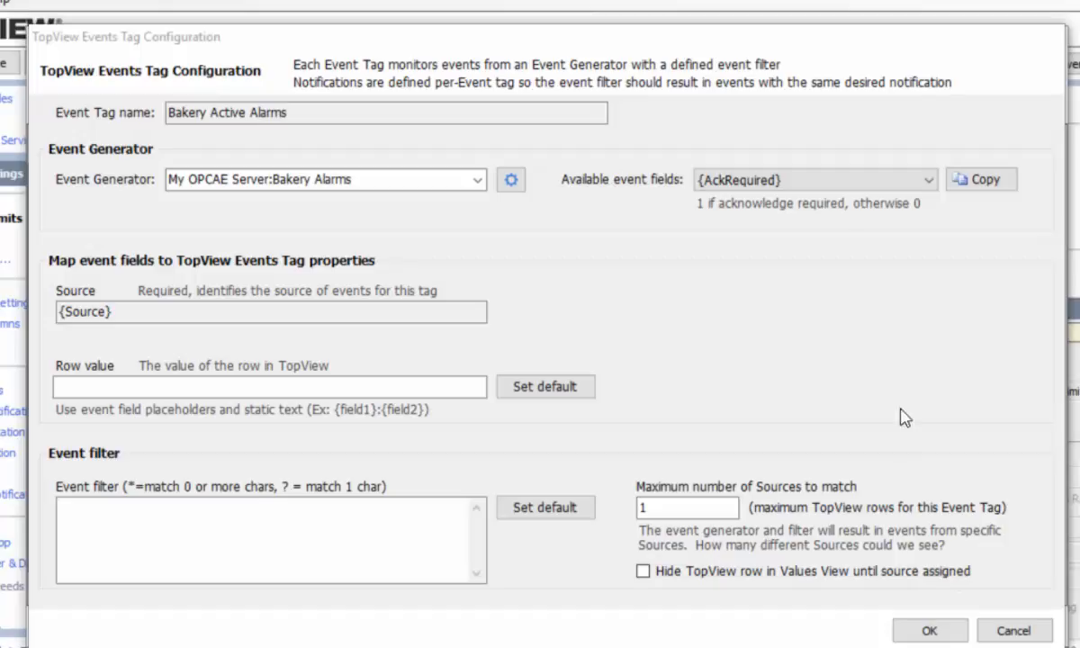
Set Row value to {SubCondition} at {TimeActive} and fill the event filter with default condition lines
left_click(810, 180)
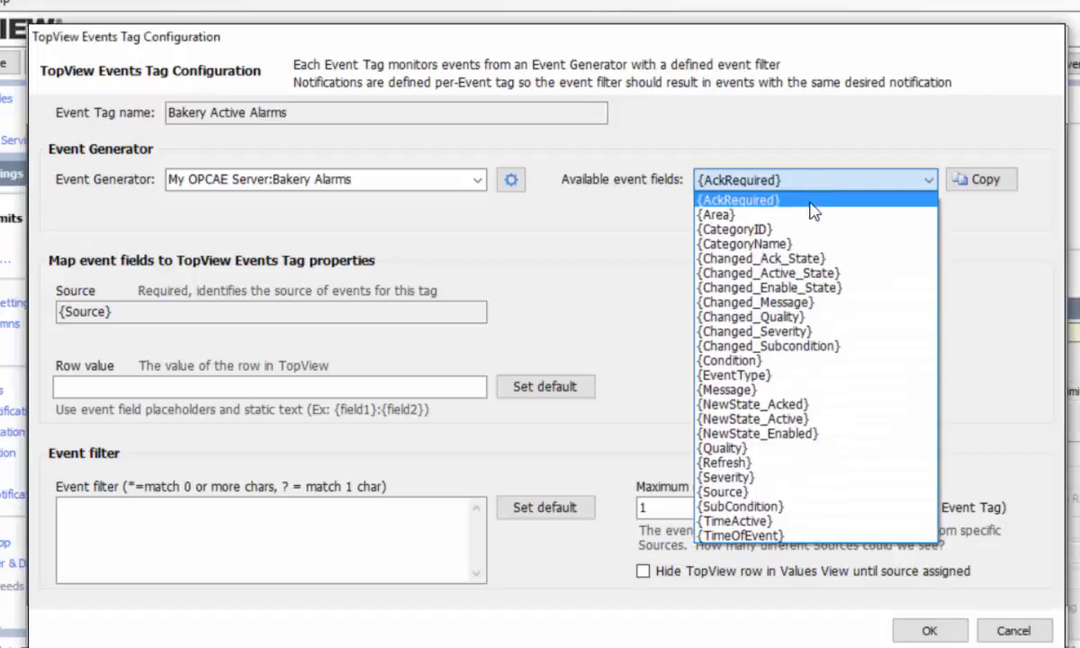
left_click(738, 521)
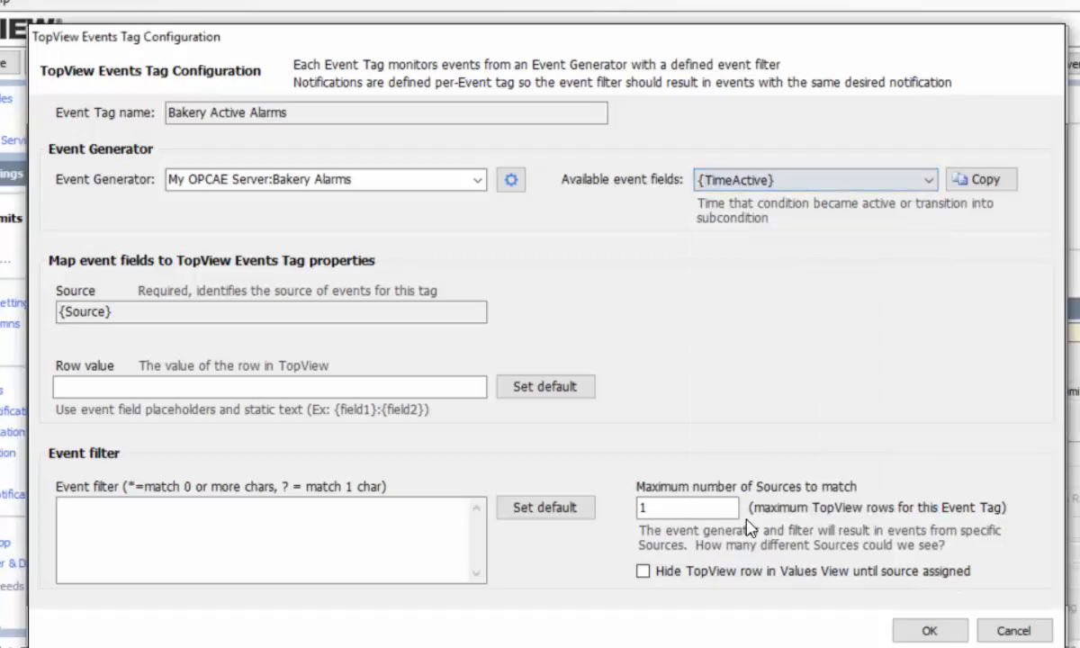
left_click(979, 184)
left_click(112, 386)
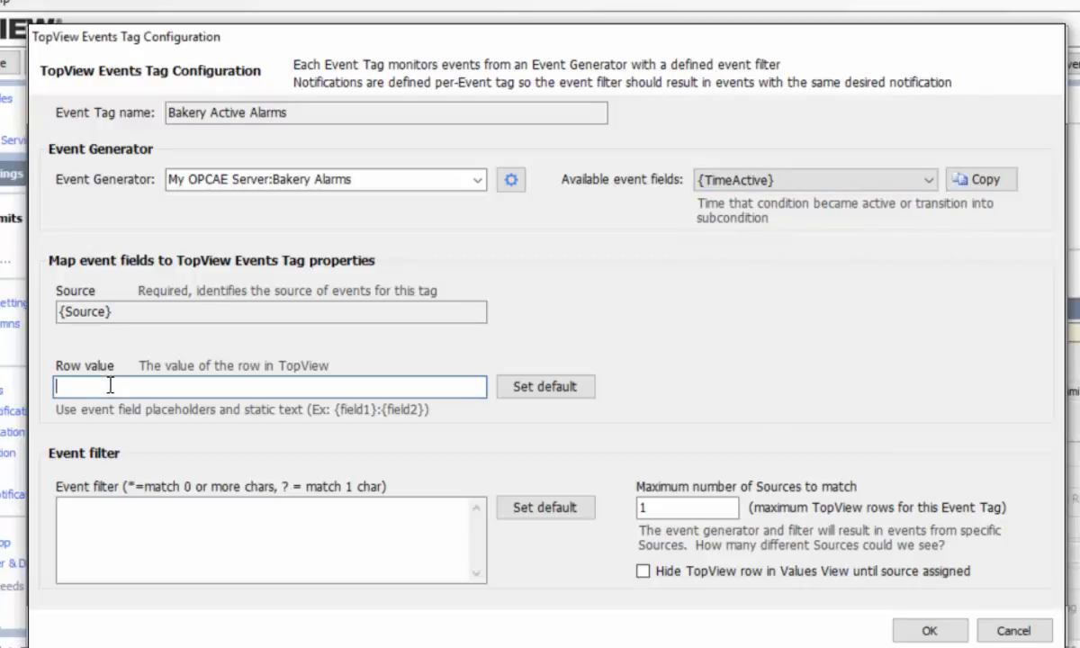
type("Event occurred at")
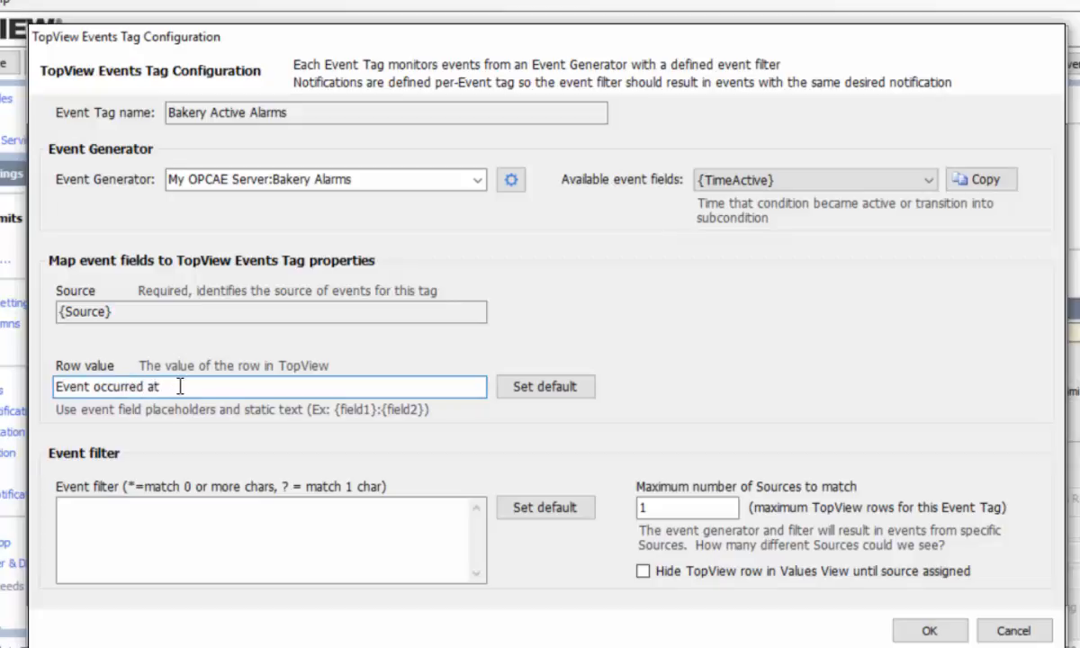
right_click(175, 387)
left_click(41, 480)
left_click(552, 389)
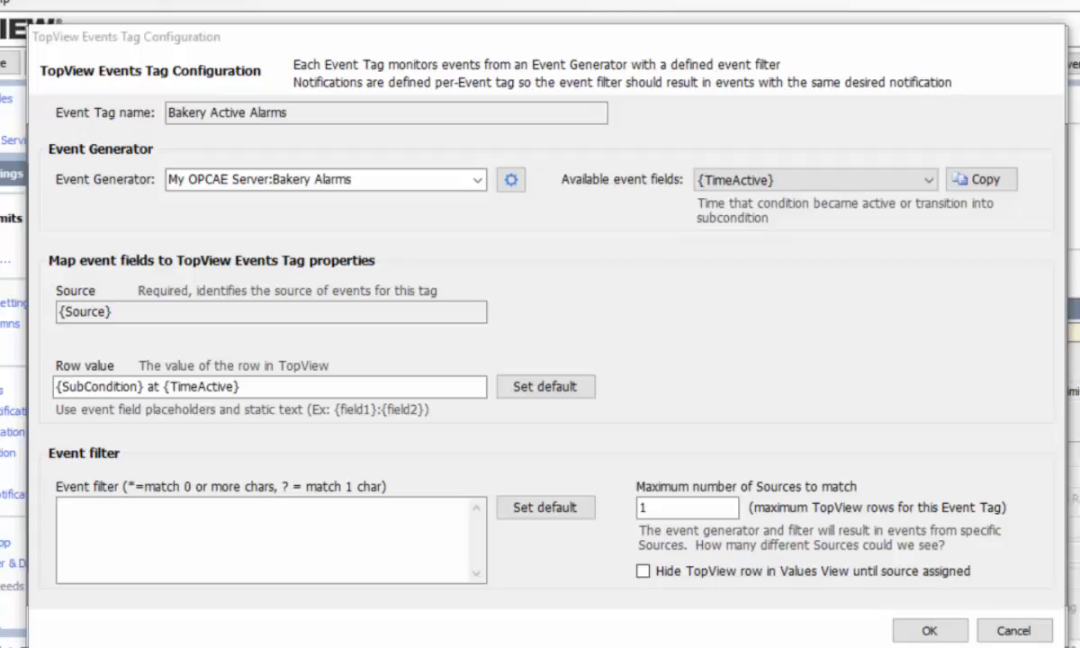
left_click(543, 508)
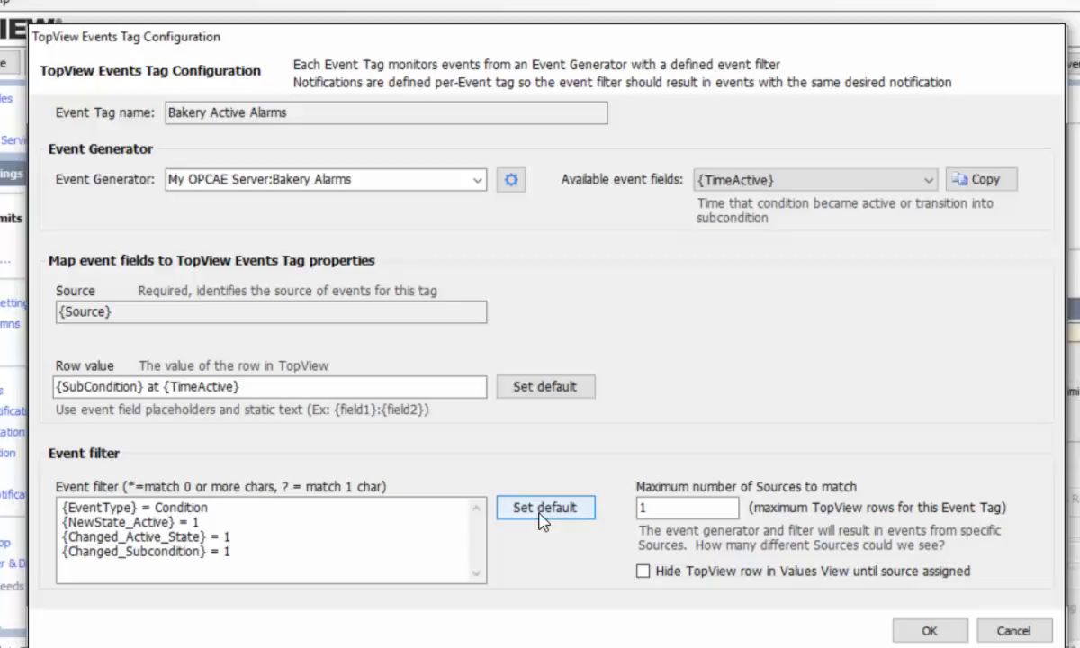
Set Maximum number of Sources to match to 10 for the Bakery Active Alarms tag
left_click(543, 516)
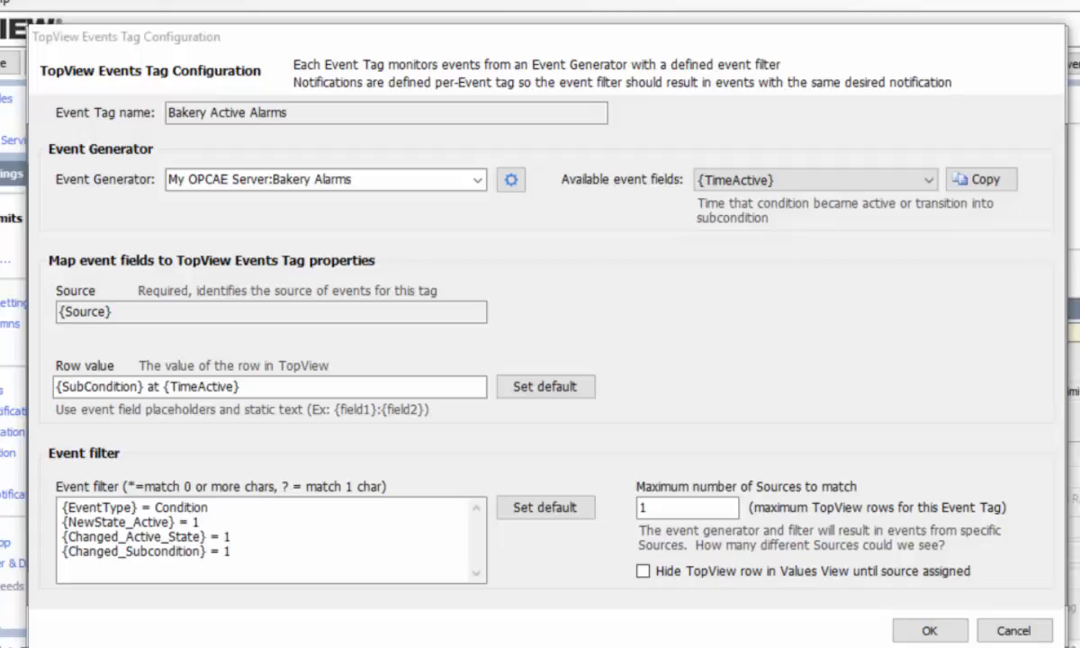
left_click(680, 507)
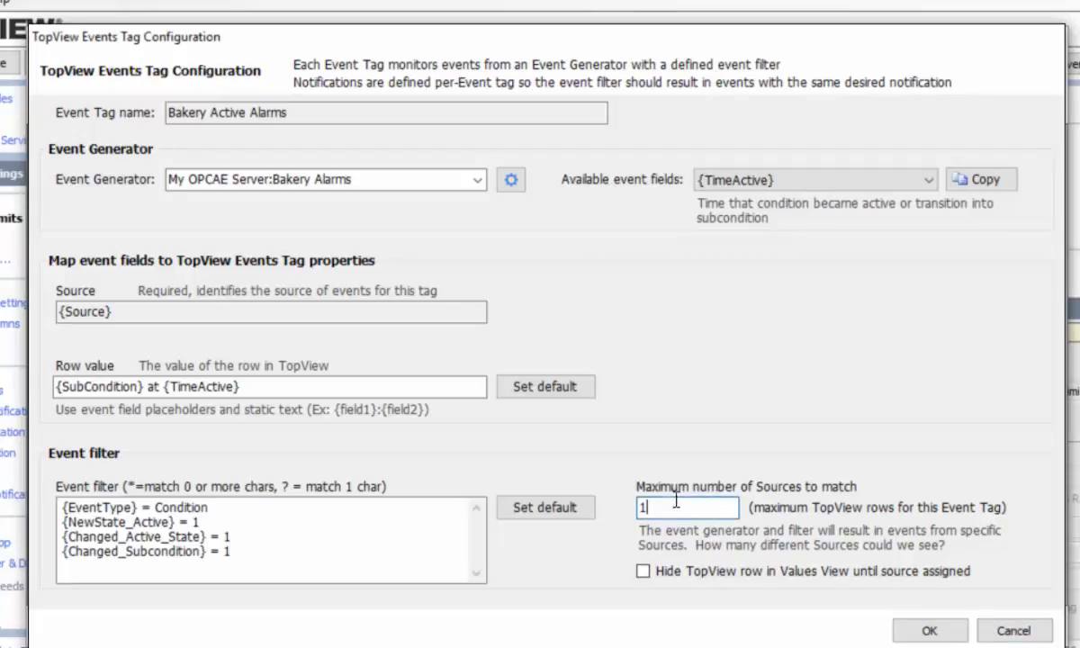
type("0")
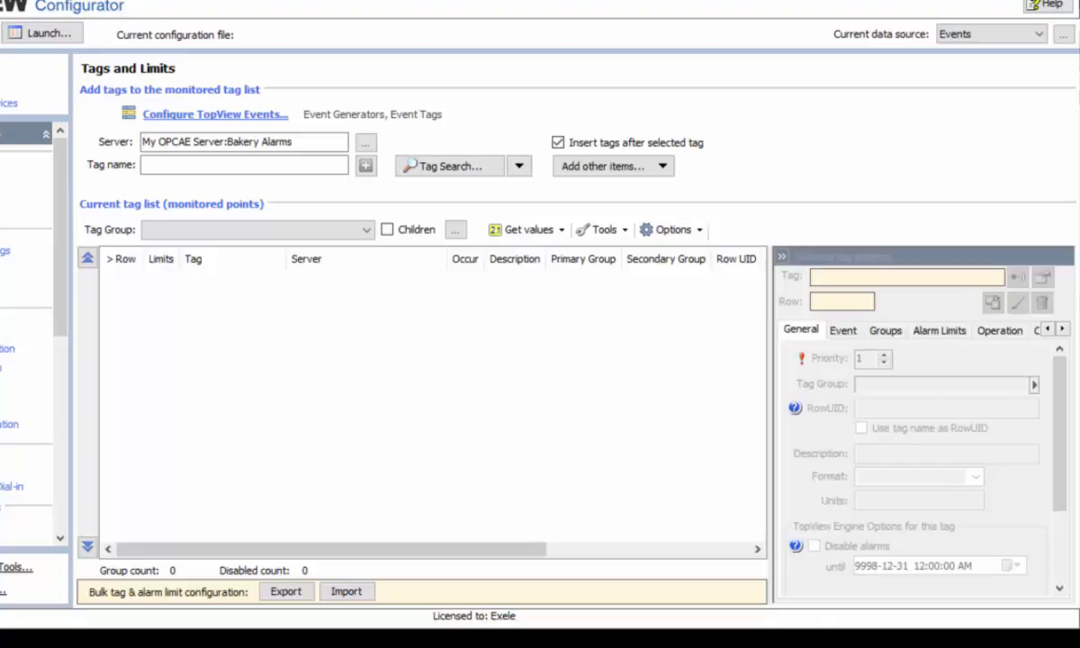
Add the Bakery Active Alarms event tag to the monitored tag list as row 1
left_click(414, 168)
left_click(92, 142)
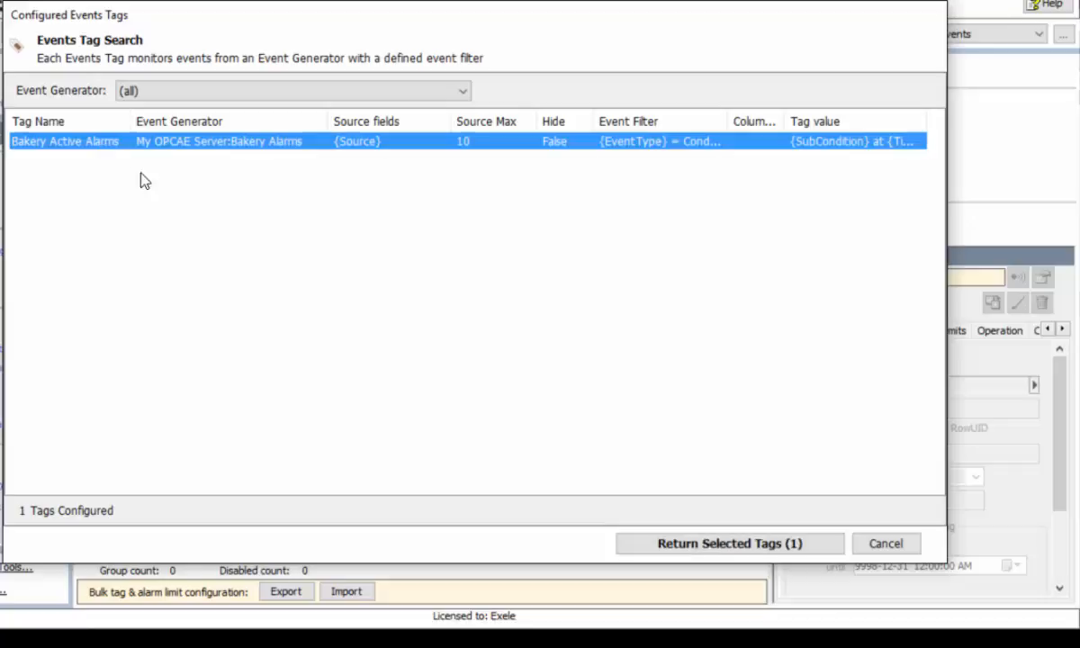
left_click(720, 545)
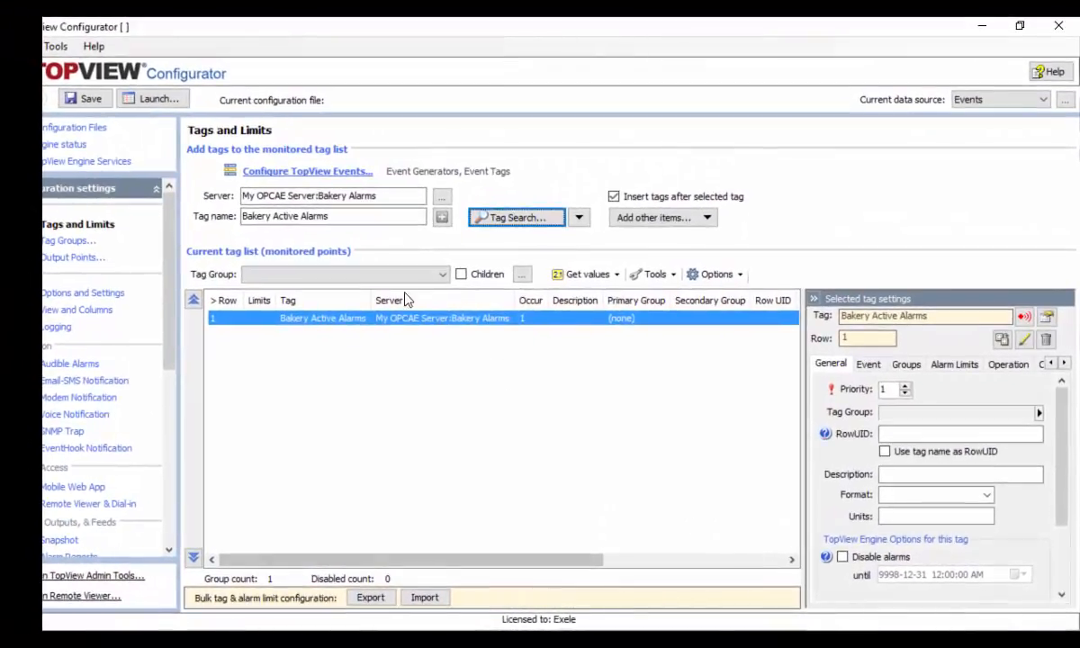
Save the configuration as opcae.cfg in the CONFIG folder
left_click(81, 102)
type("opcae")
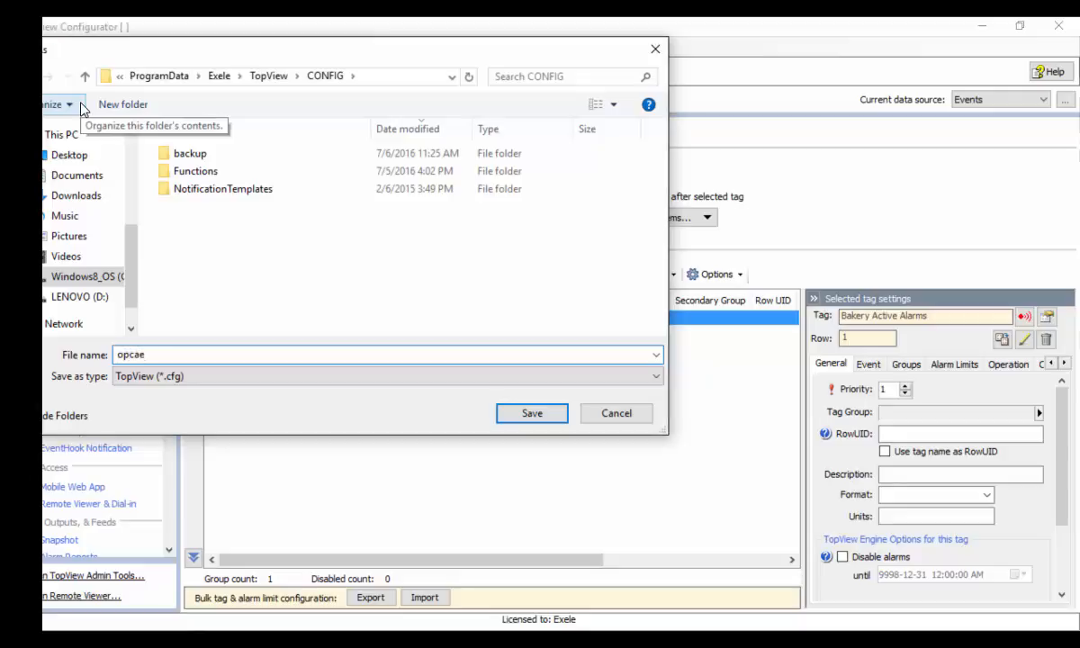
key("Return")
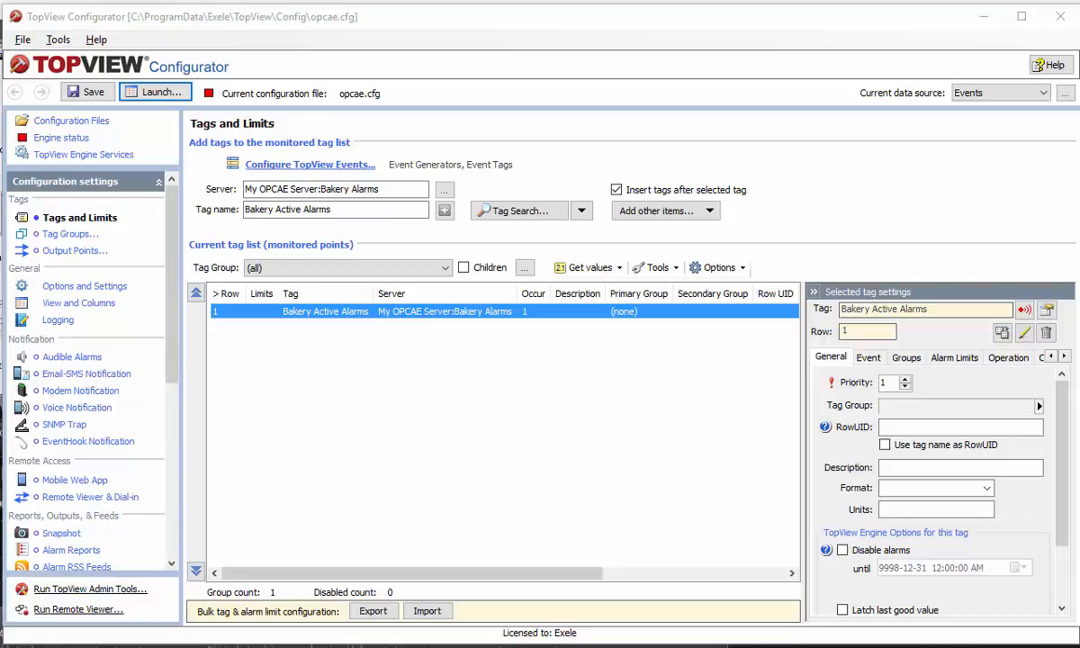
left_click(150, 95)
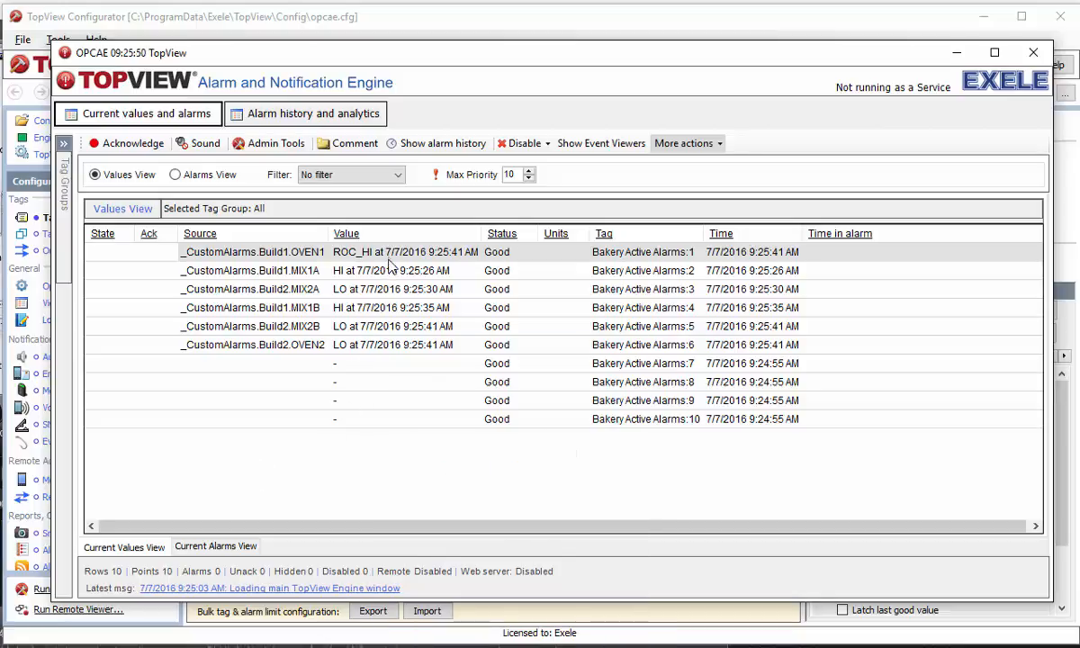
mouse_move(391, 261)
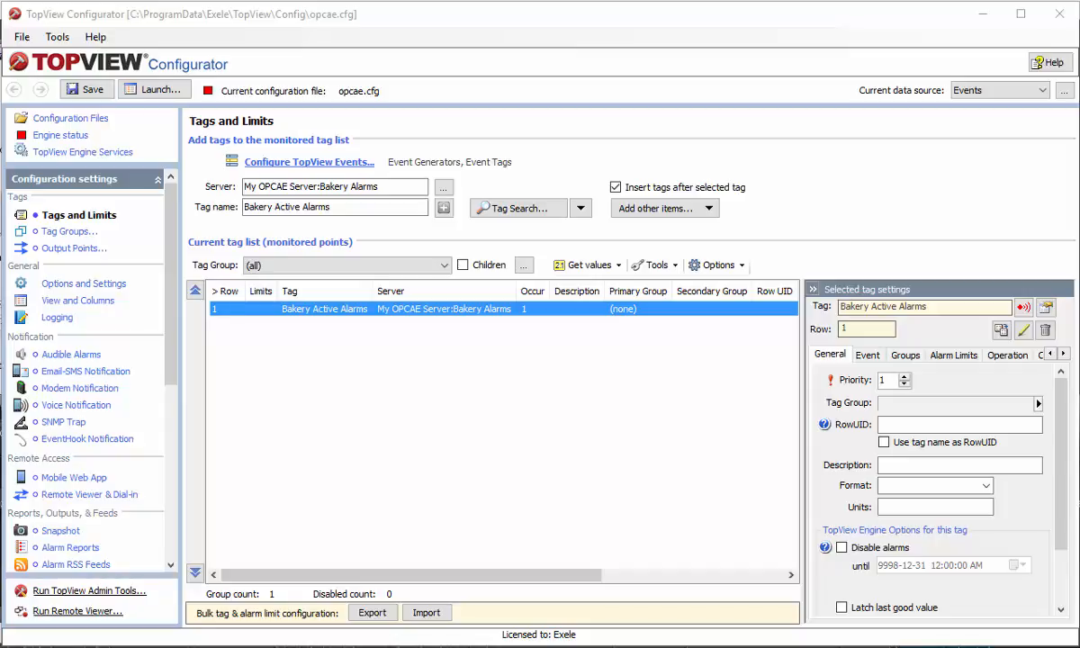
Set Limit #1 of the Bakery Active Alarms tag to the + (value change) condition
double_click(310, 310)
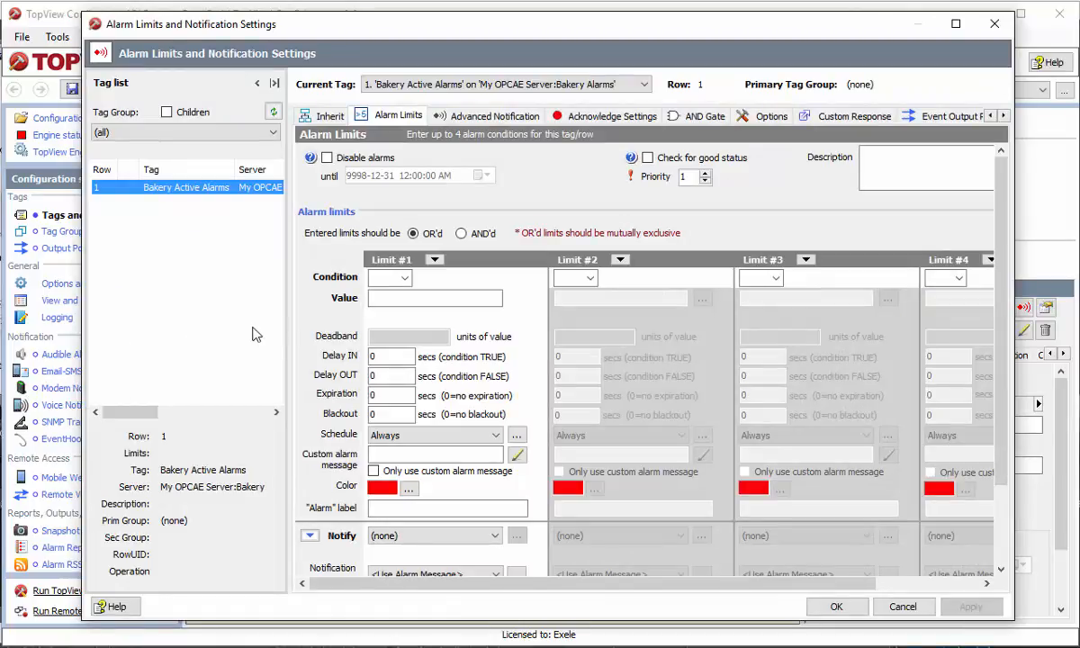
left_click(405, 278)
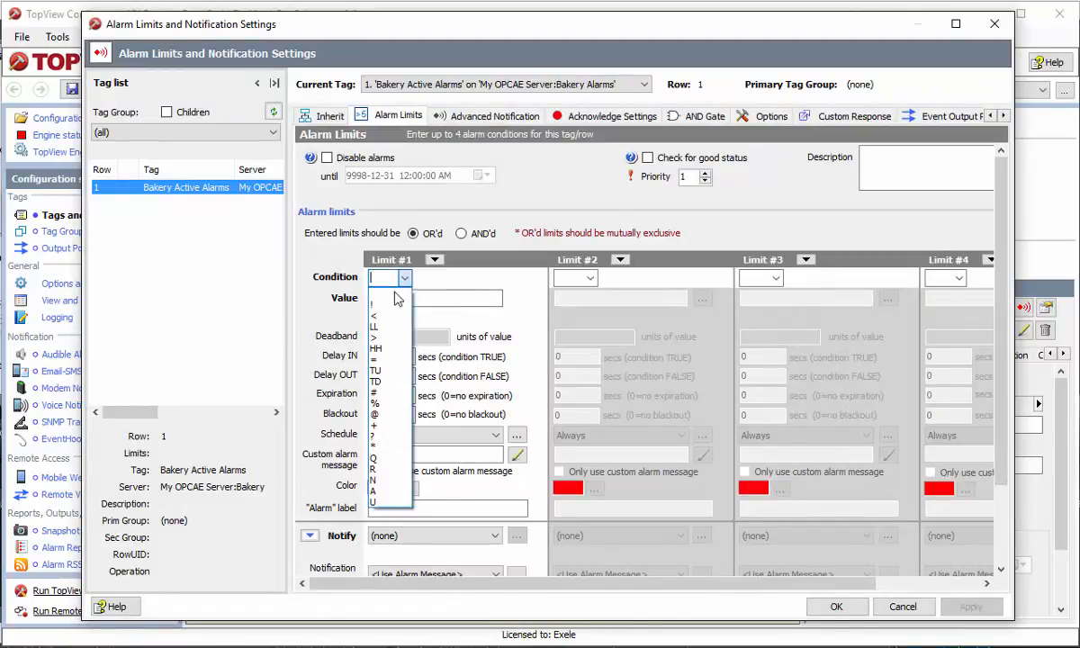
left_click(393, 435)
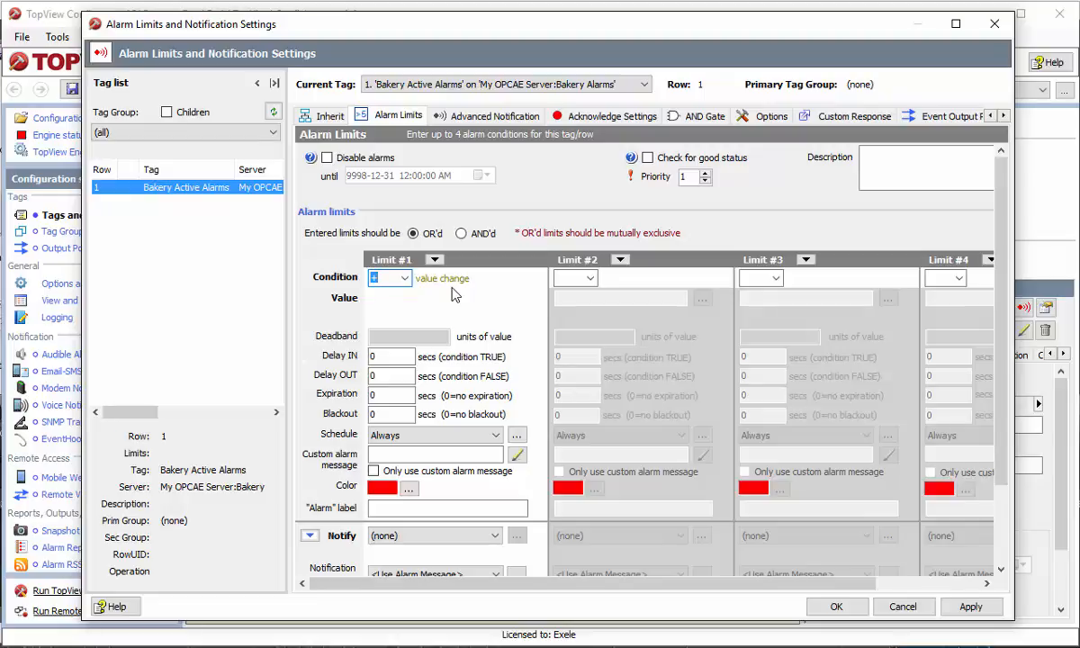
left_click(837, 608)
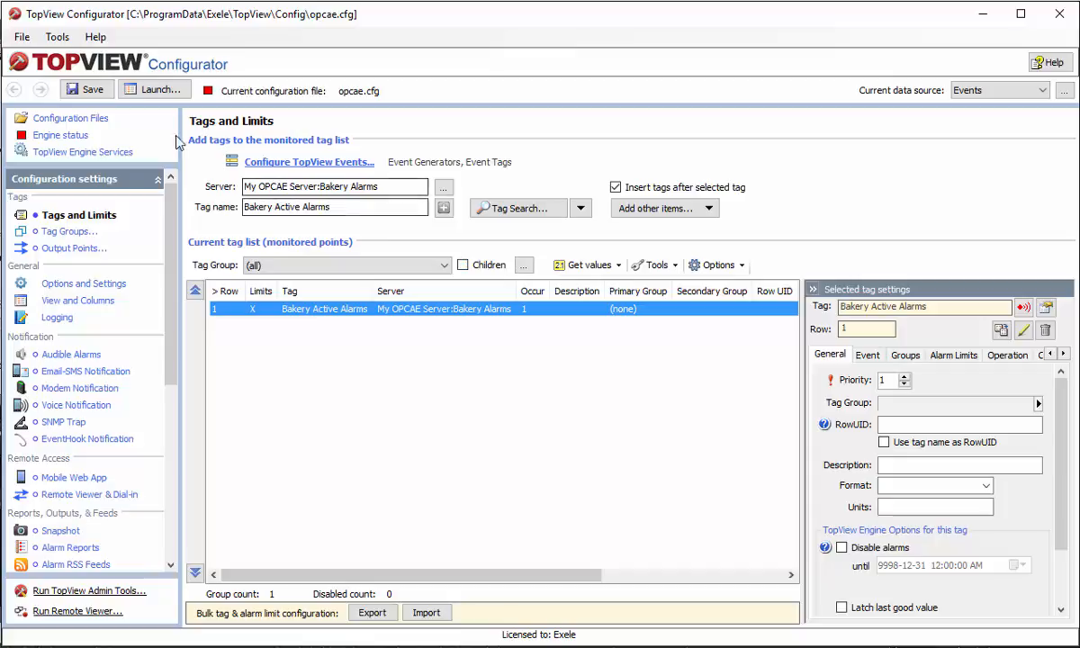
Save, relaunch the alarm engine, and show only the Bakery Active Alarms rows in alarm
left_click(90, 90)
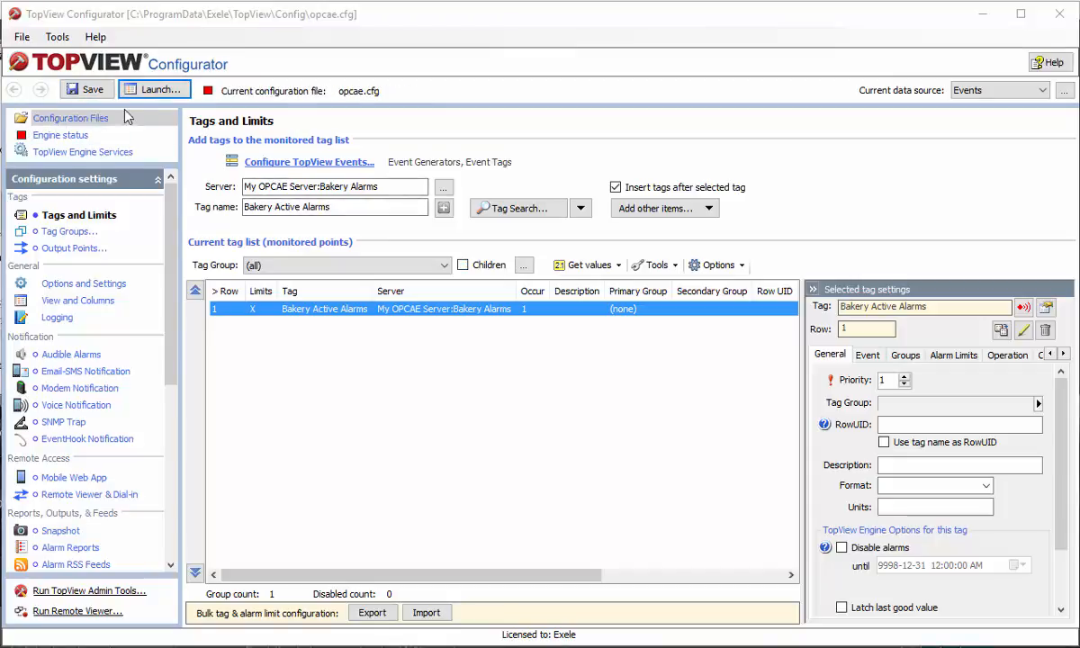
left_click(158, 90)
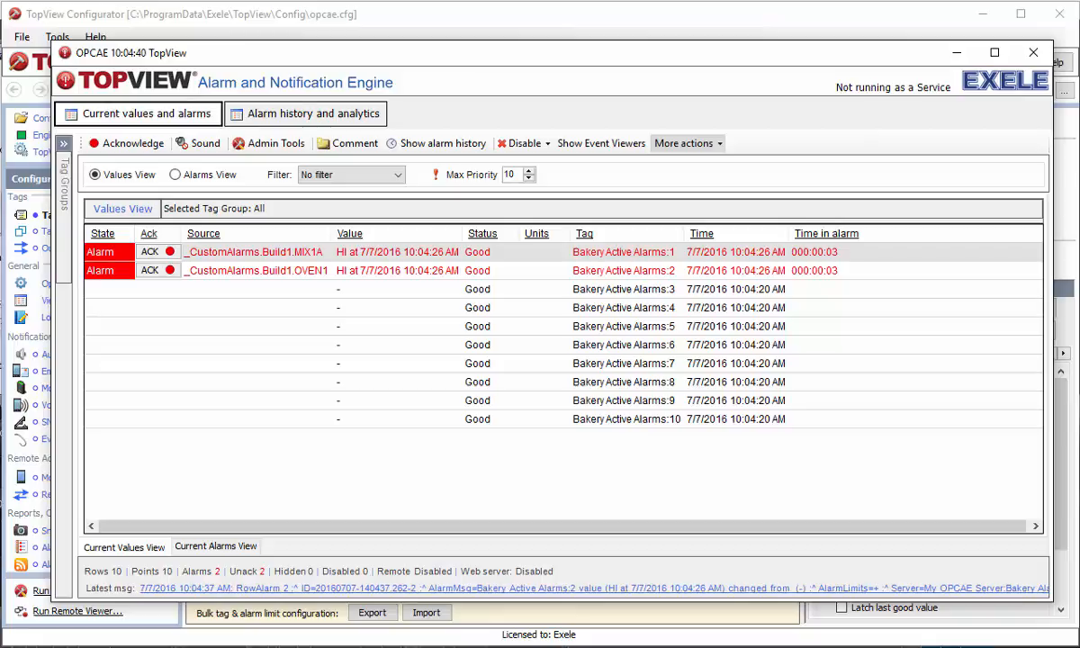
left_click(176, 176)
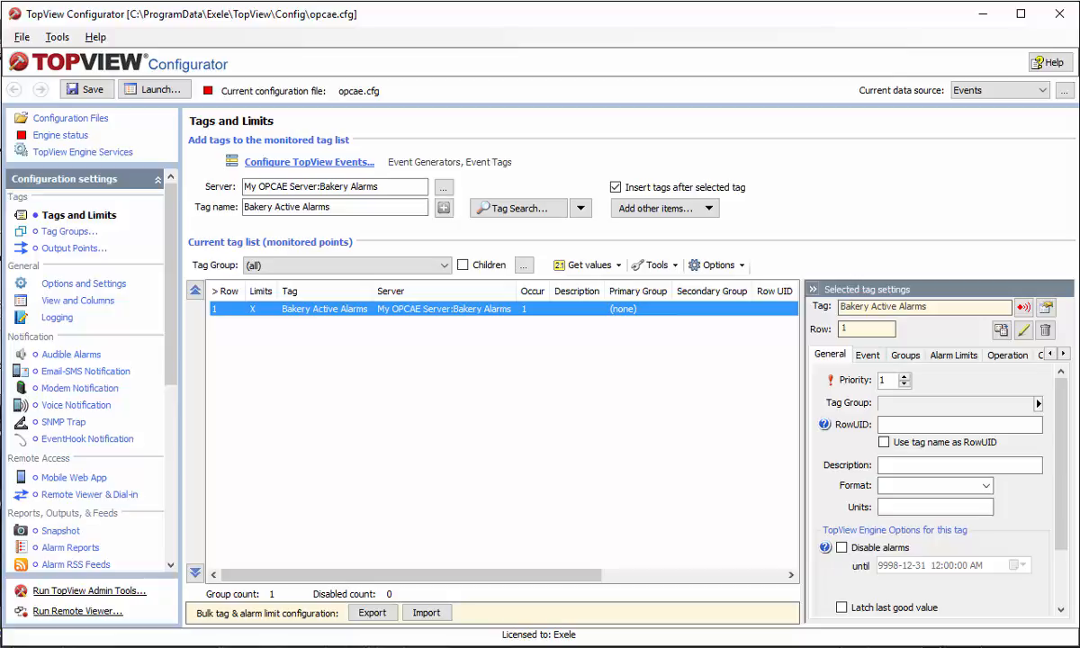
Reopen the Bakery Active Alarms limits and bring up the Placeholders list from the custom message field
double_click(329, 310)
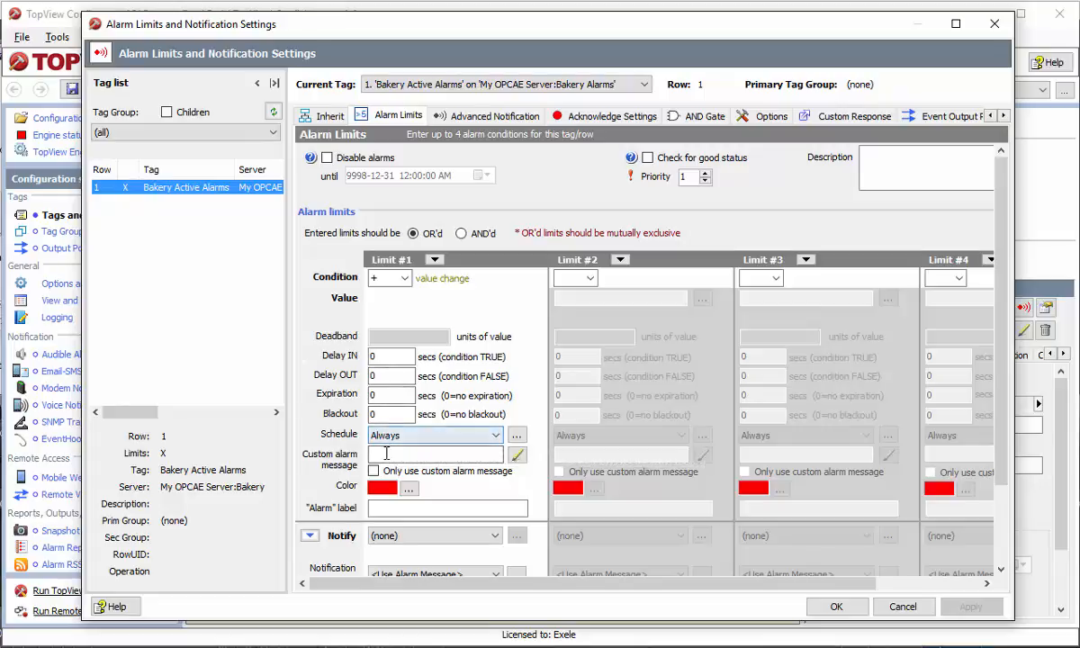
left_click(387, 454)
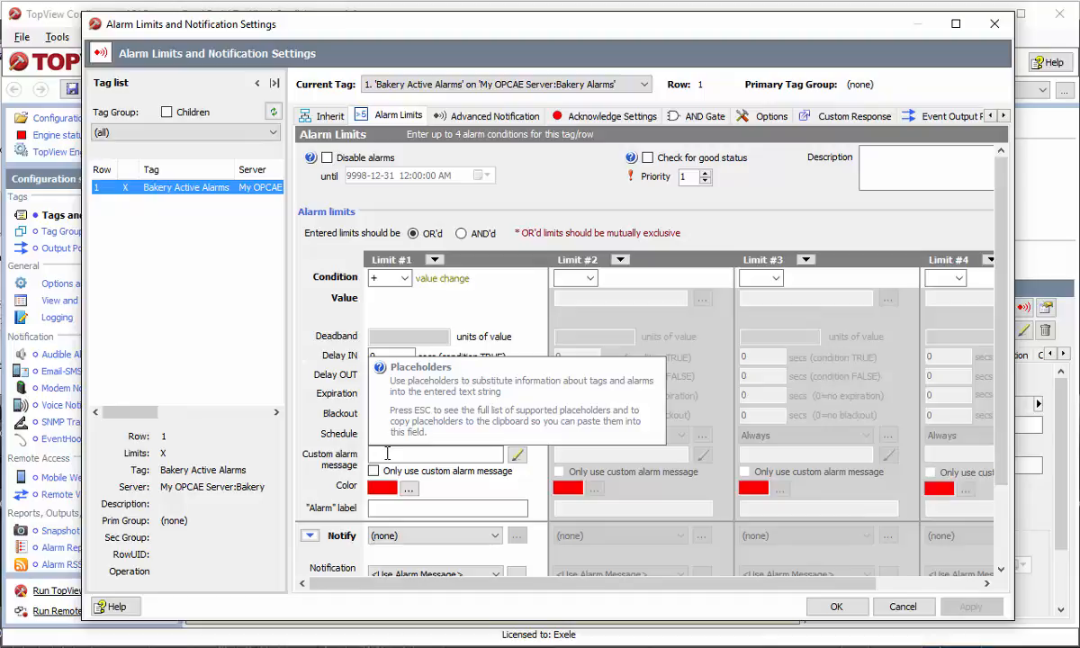
key("Escape")
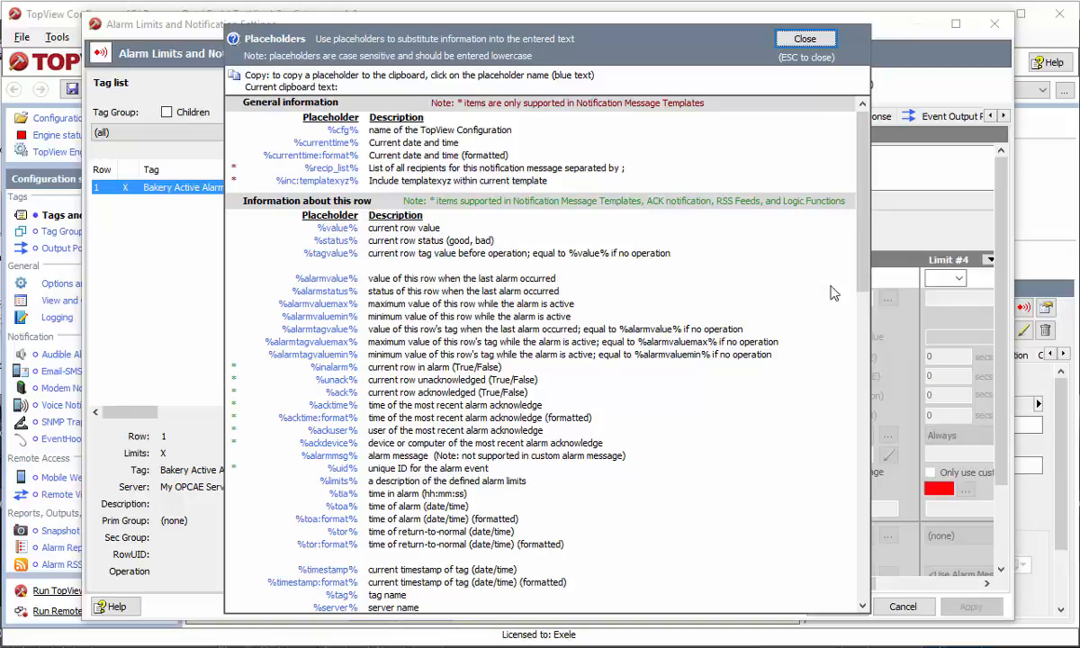
Insert the {Message} placeholder followed by 'on source' into the custom alarm message
left_click_drag(863, 259, 862, 562)
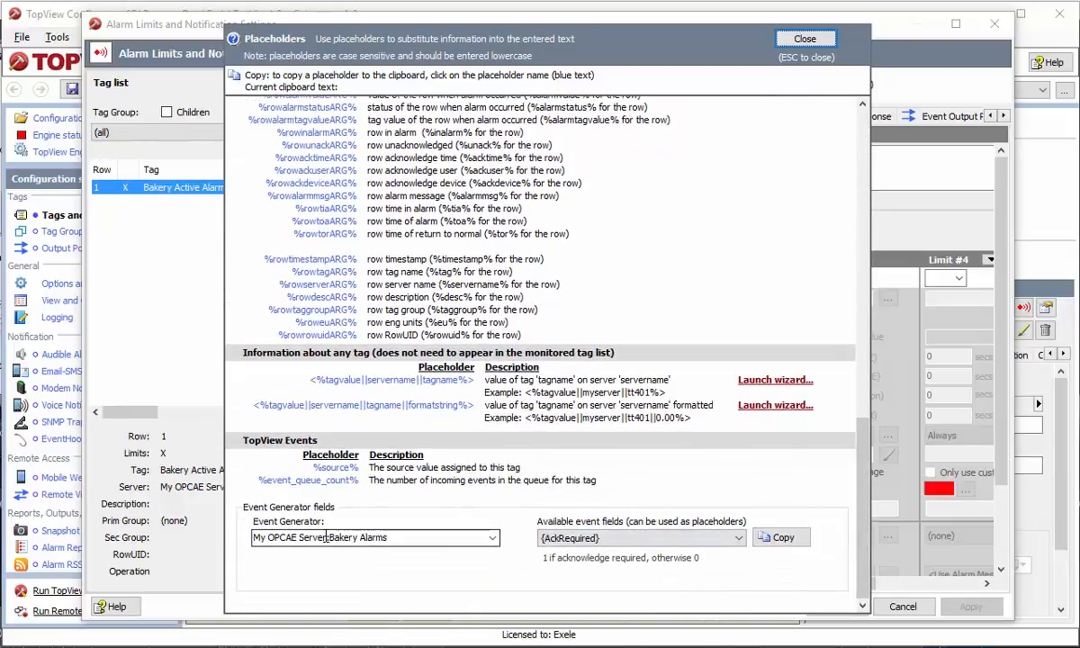
left_click(655, 546)
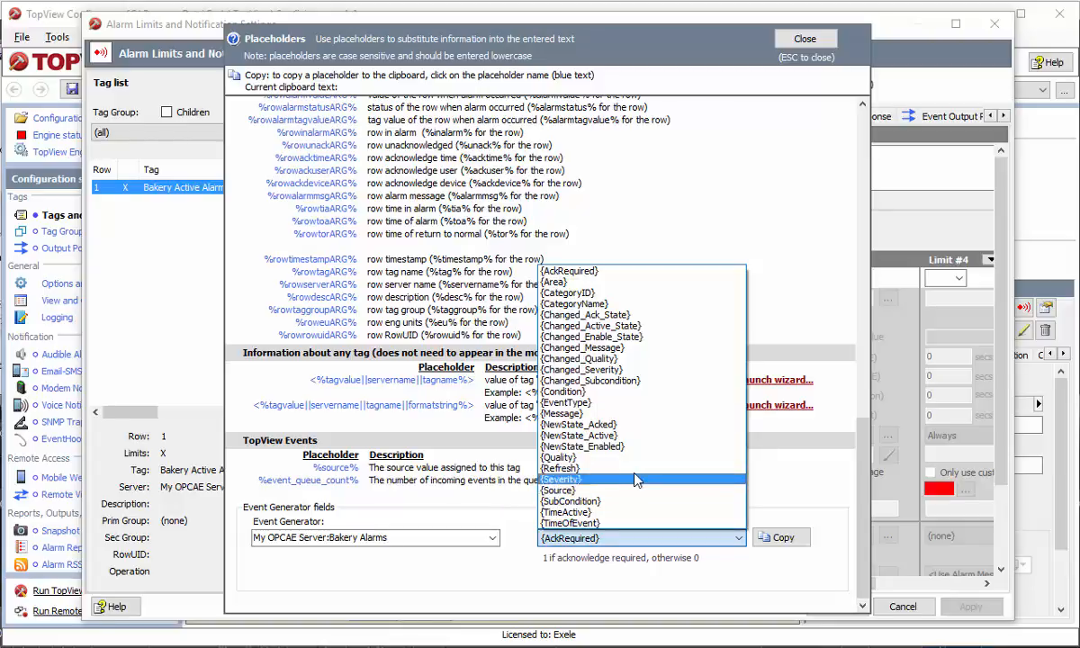
left_click(614, 416)
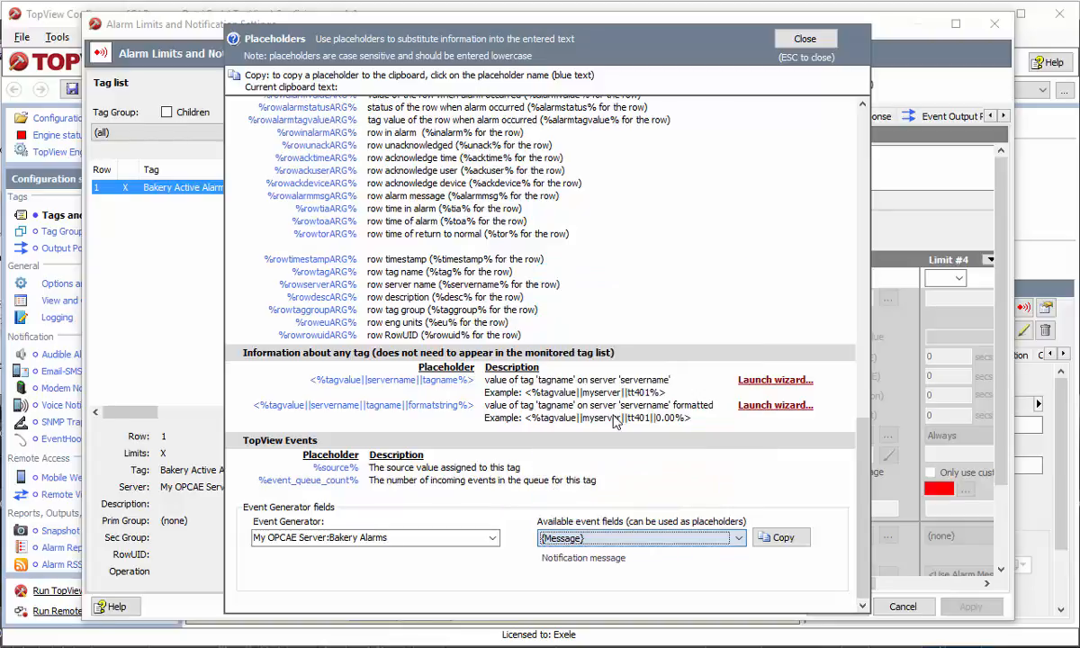
left_click(781, 537)
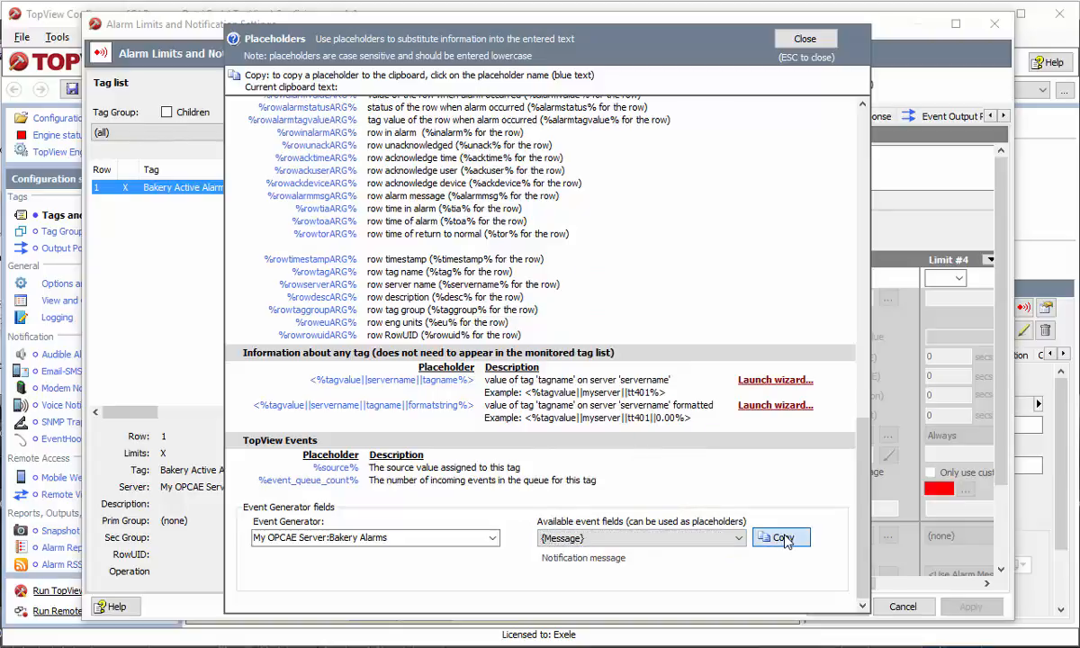
left_click(819, 45)
left_click(402, 457)
key("ctrl+v")
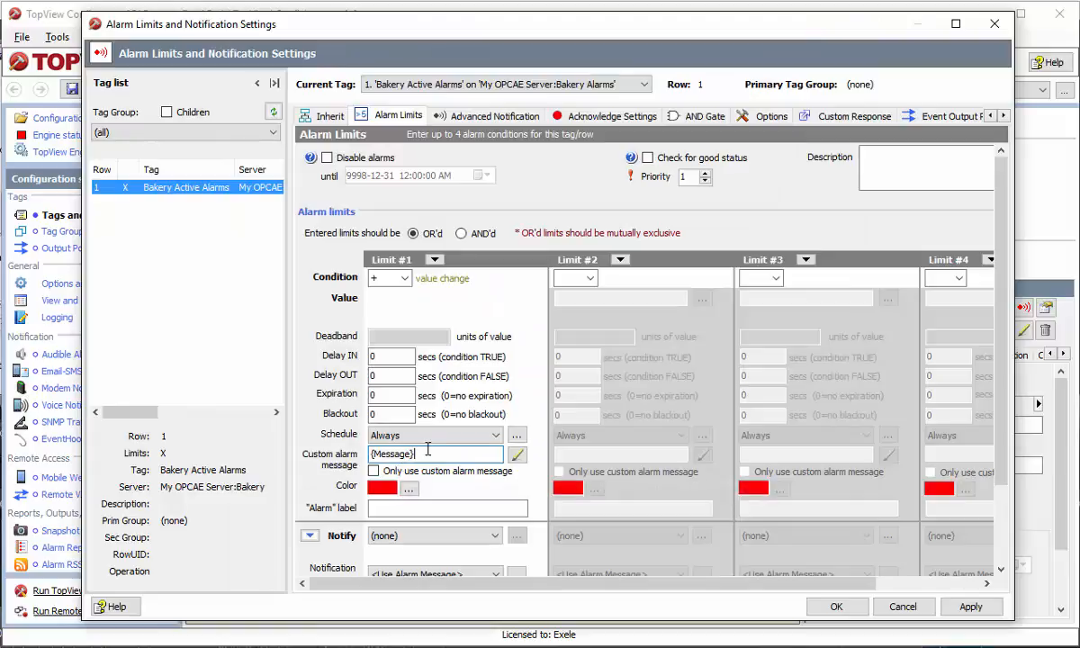
type("on source")
Append the {Source} placeholder to complete '{Message} on source {Source}'
left_click(518, 455)
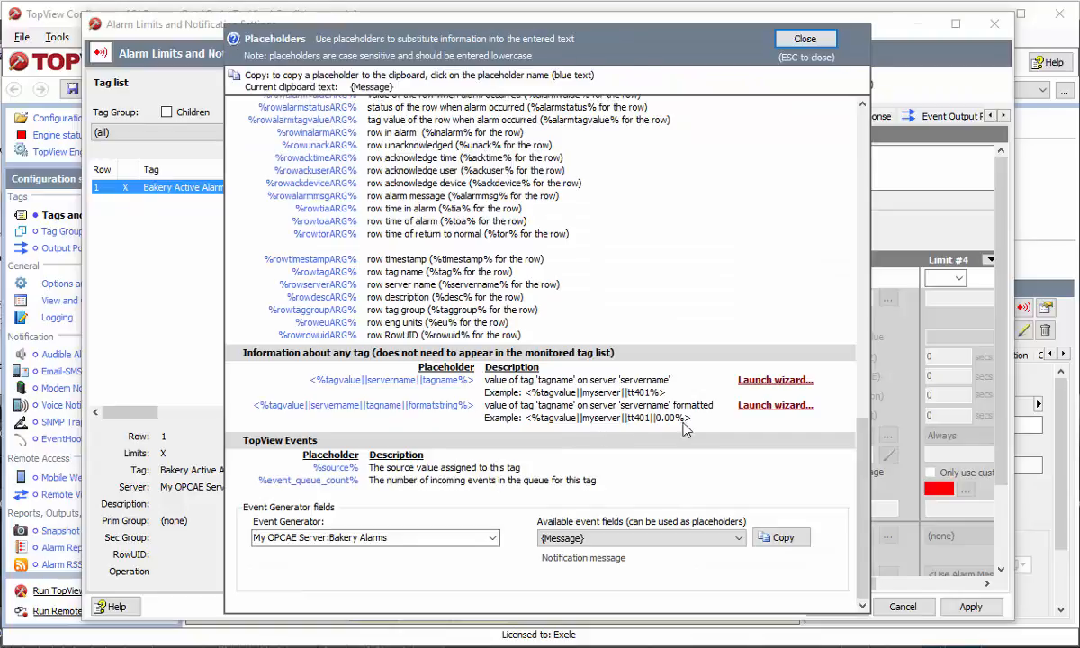
left_click(677, 540)
left_click(559, 483)
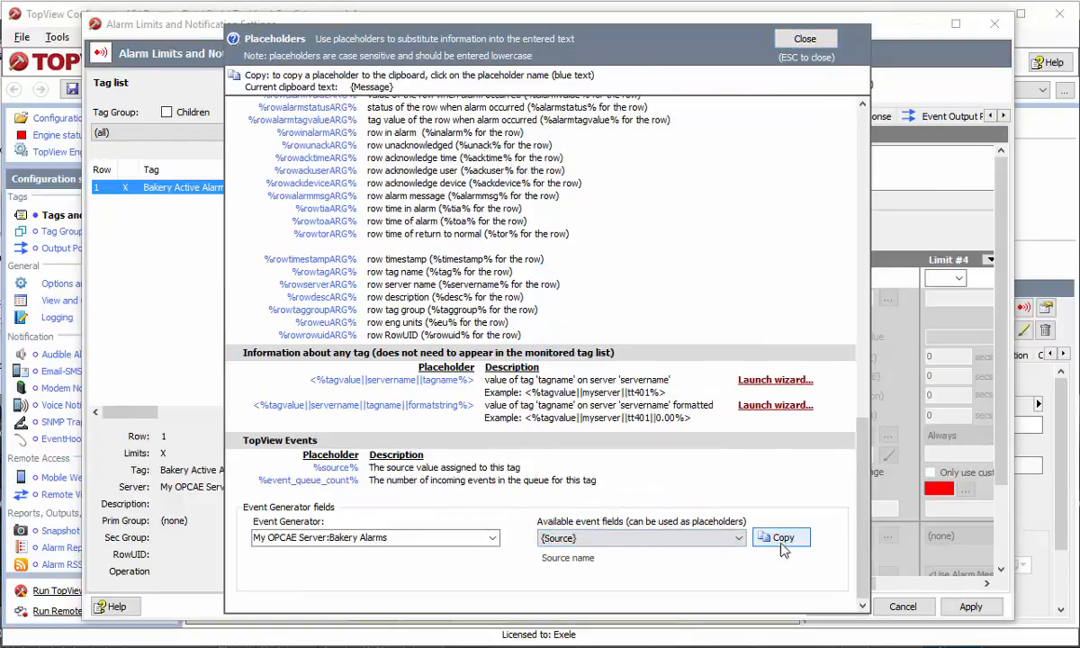
left_click(782, 540)
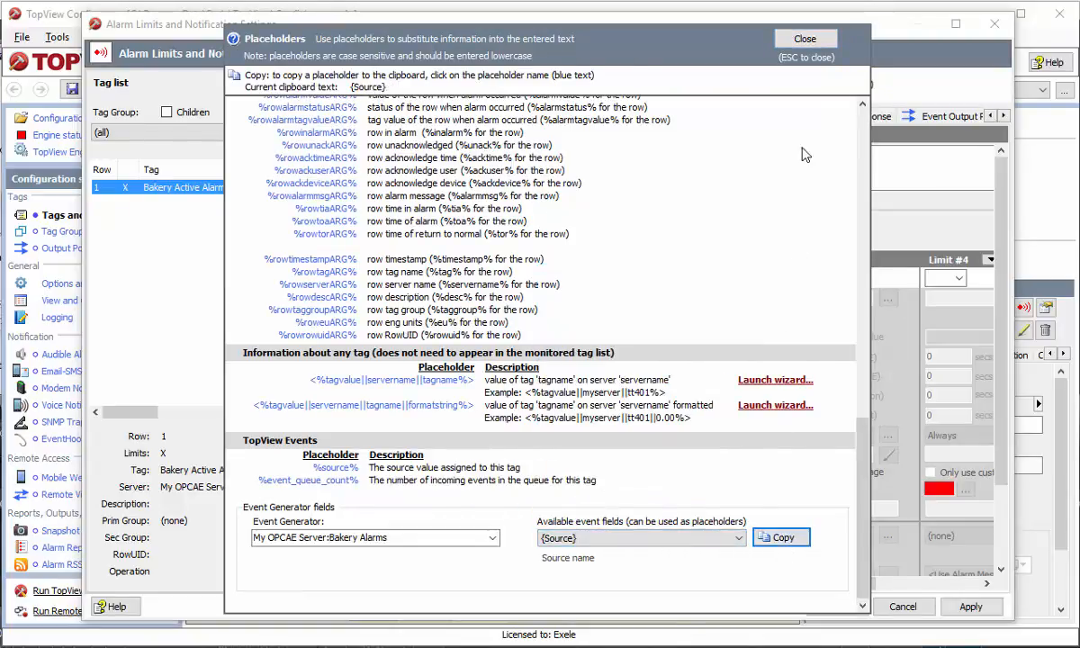
left_click(804, 38)
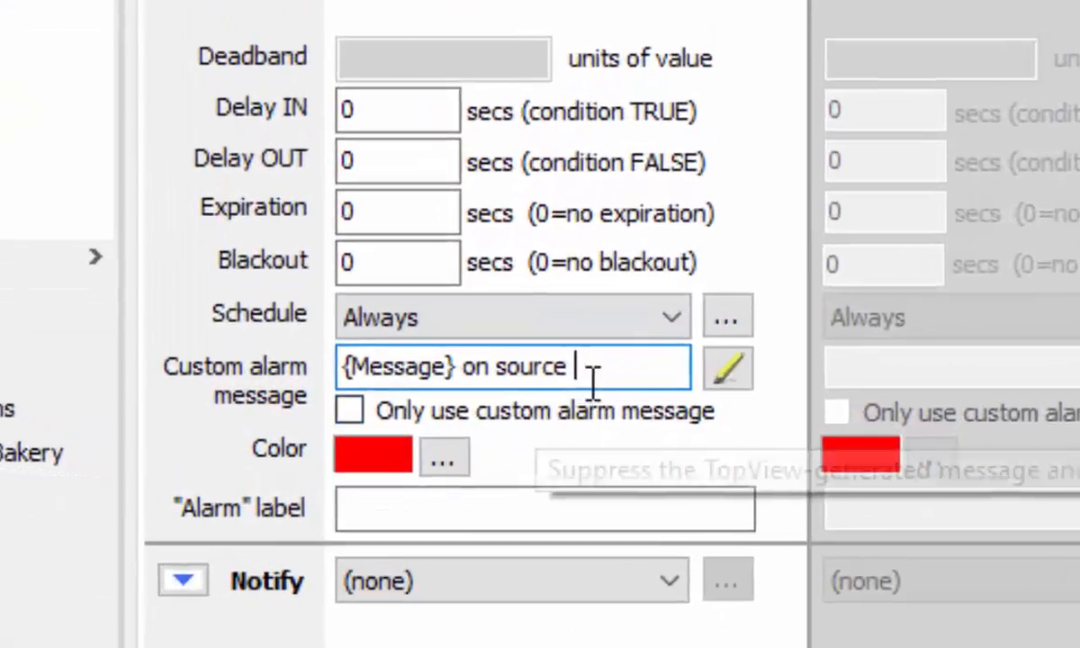
key("ctrl+v")
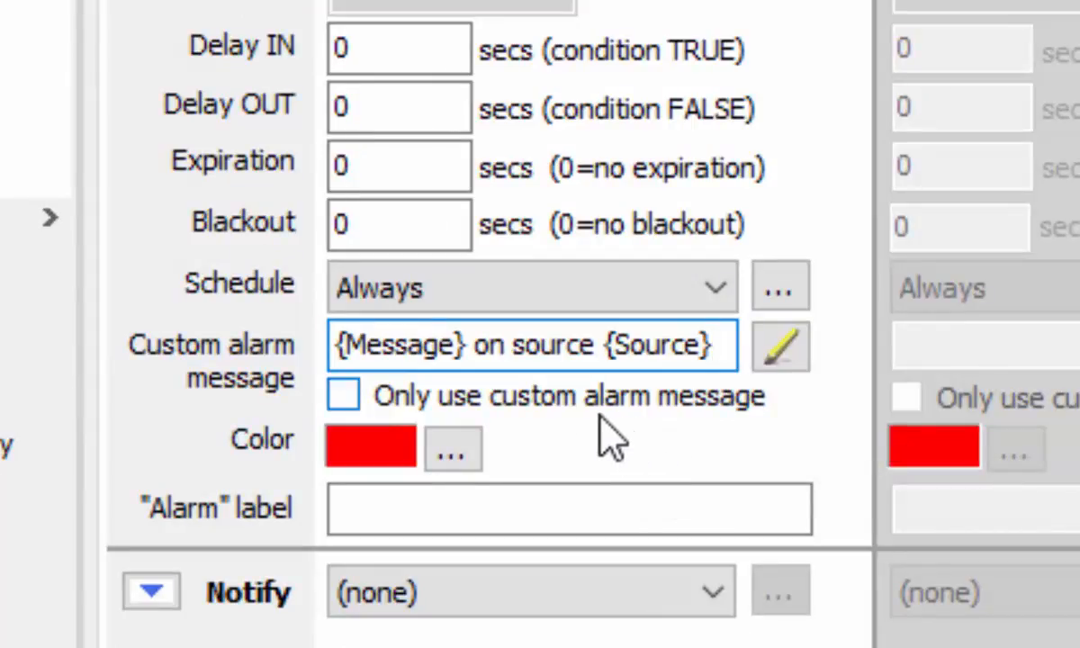
Use only the custom alarm message for limit 1 and save the configuration
left_click(558, 399)
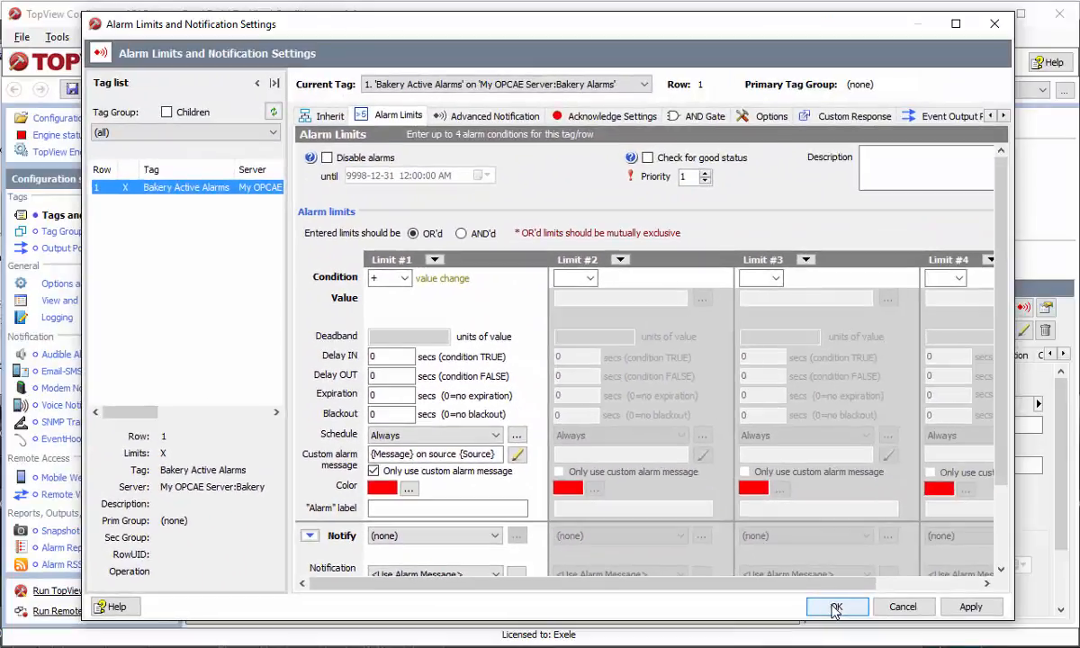
left_click(834, 608)
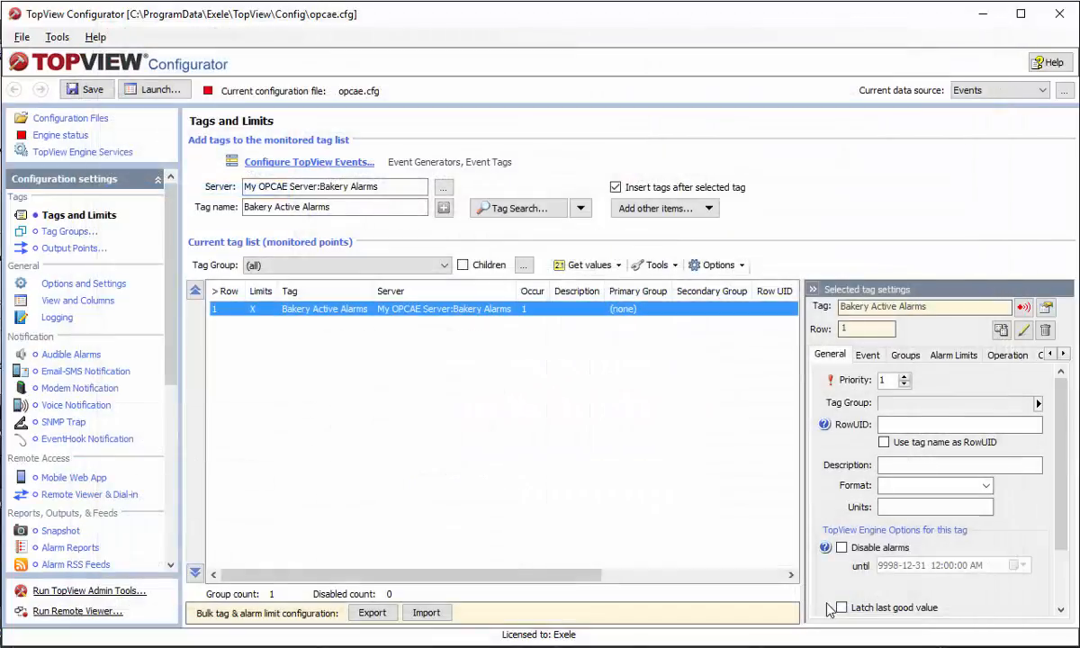
left_click(89, 89)
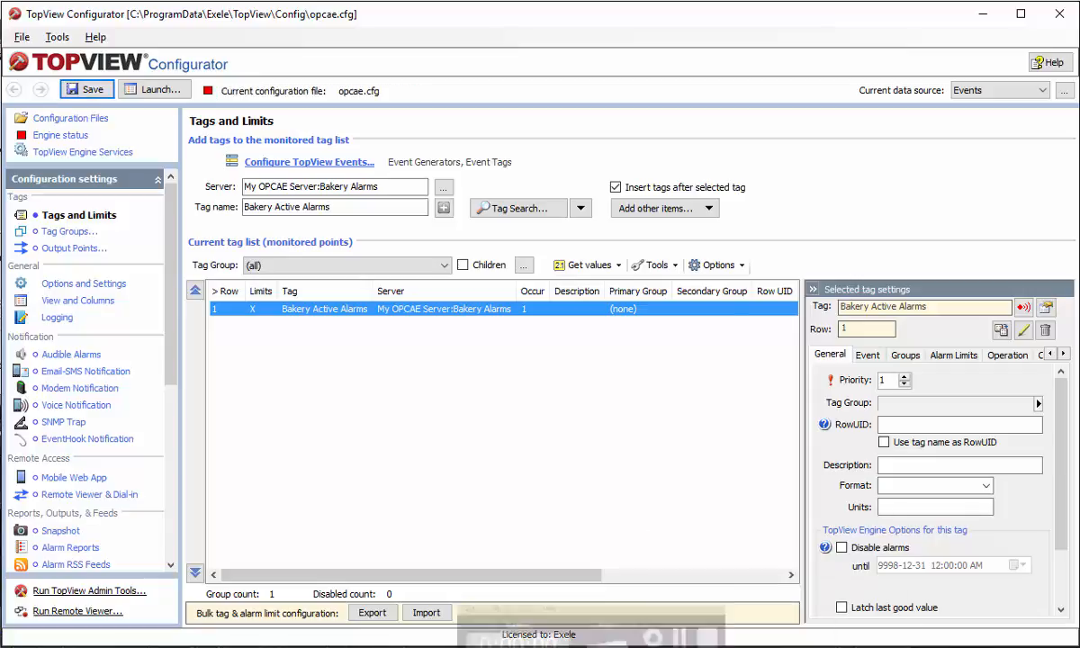
left_click(151, 90)
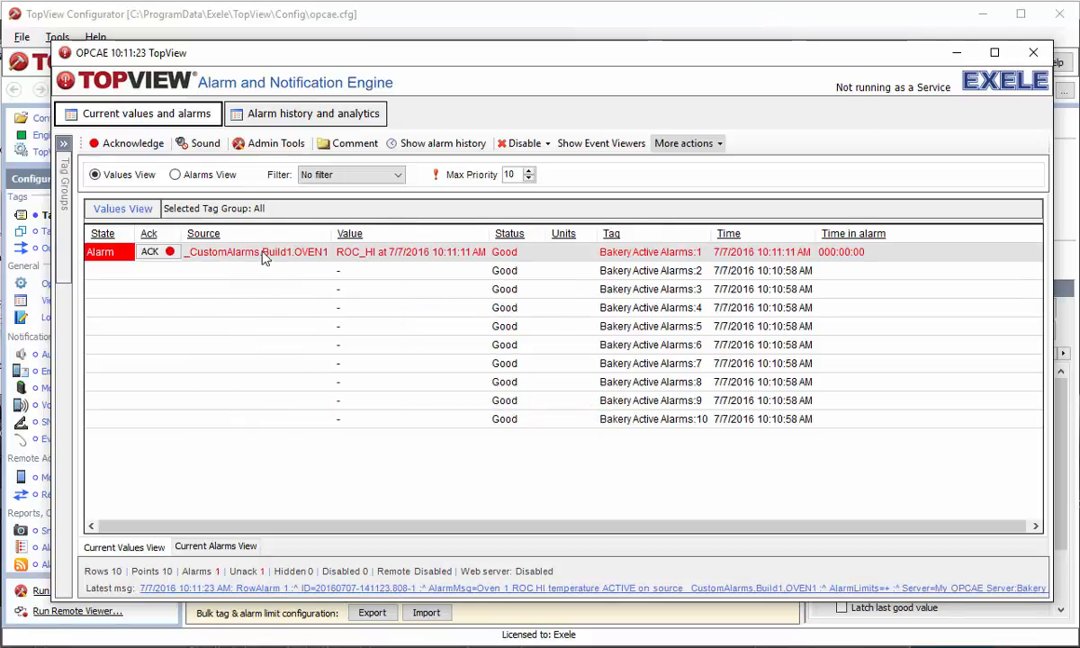
left_click(199, 169)
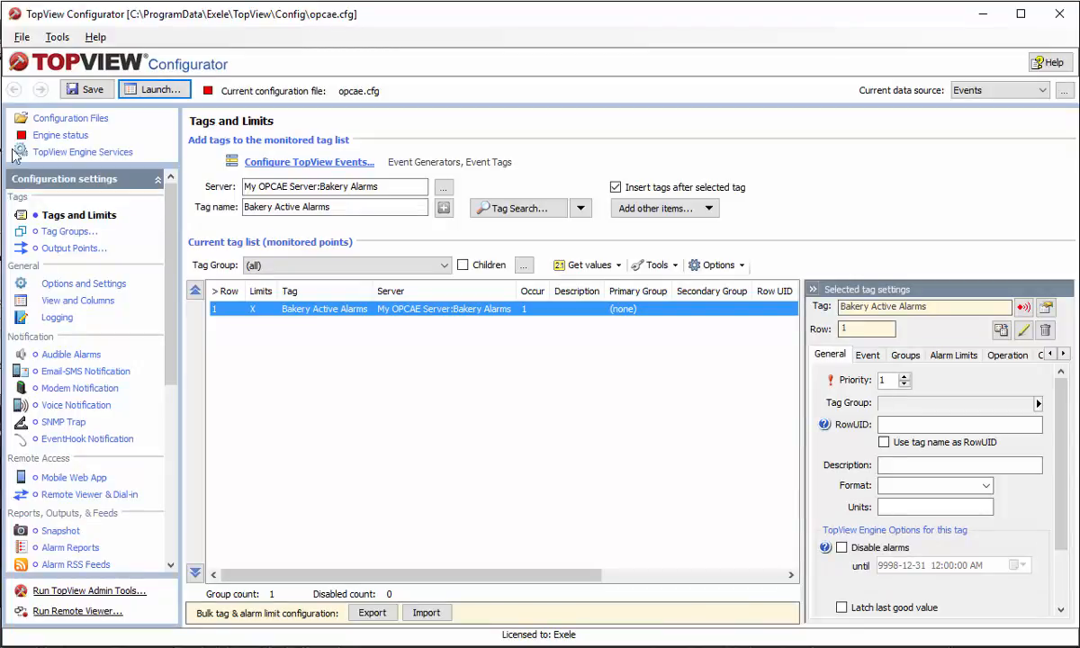
Enable Email-SMS notification using global mail server settings and enter the sender address
left_click(72, 371)
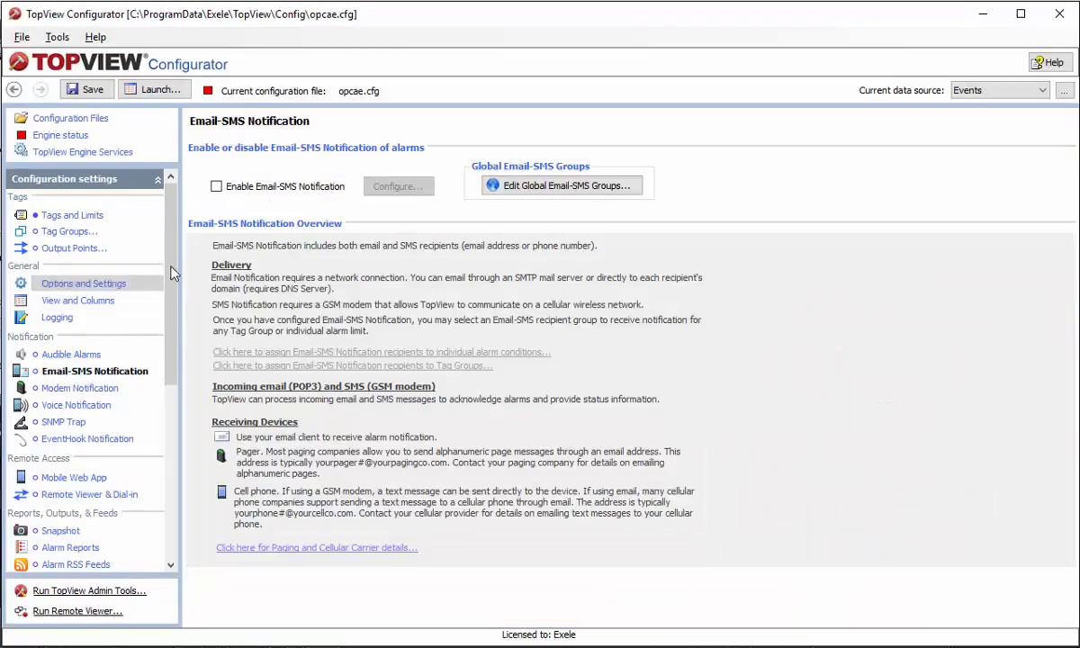
left_click(217, 186)
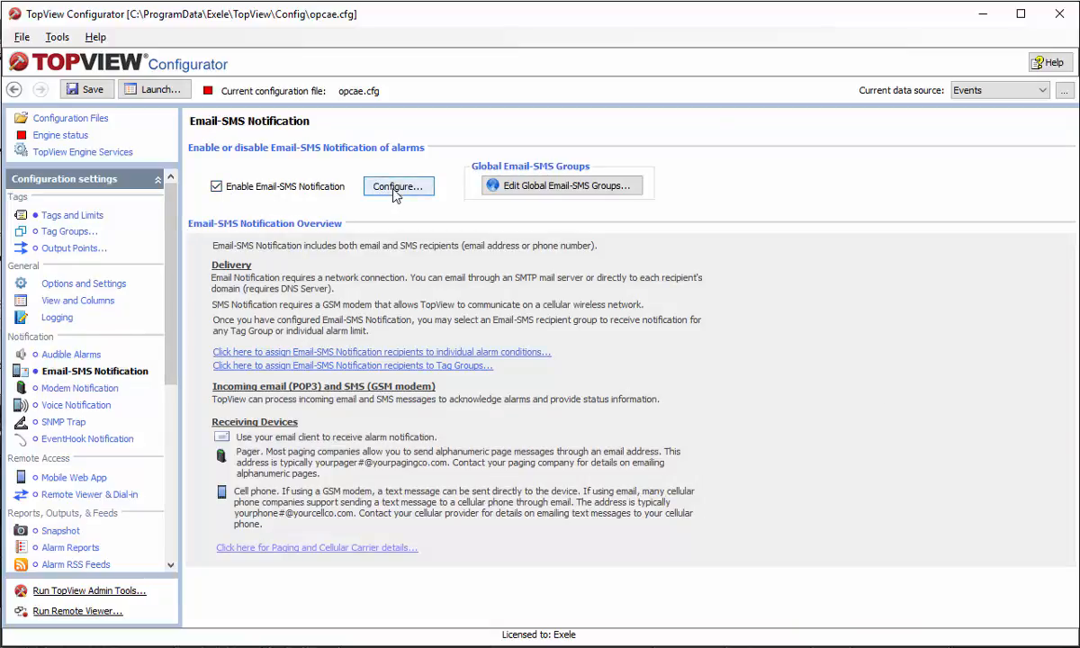
left_click(397, 187)
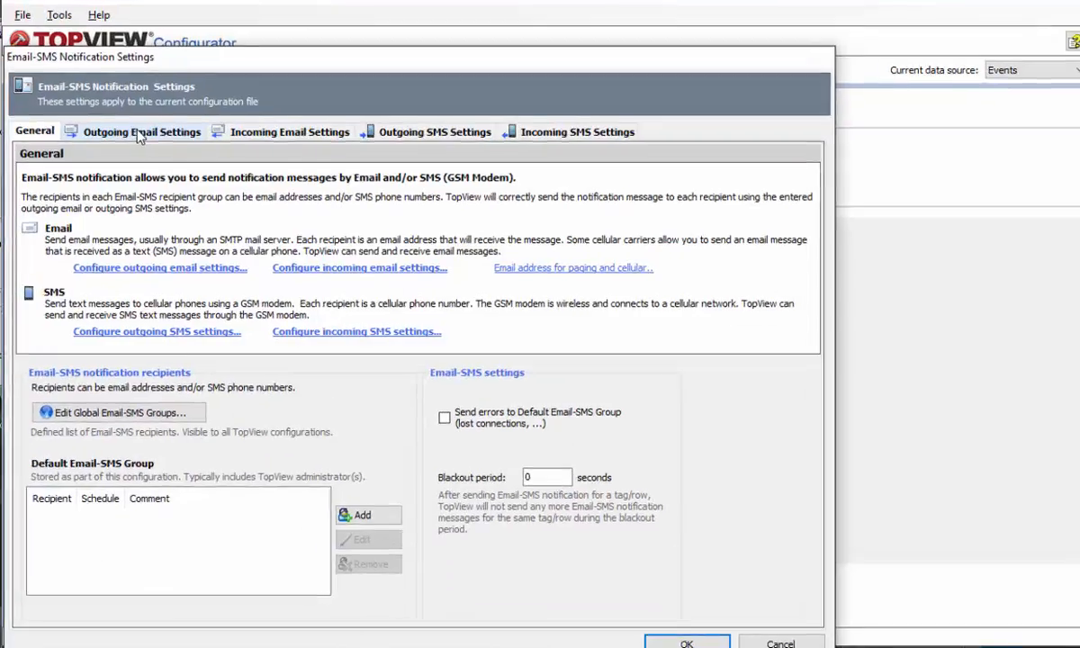
left_click(133, 151)
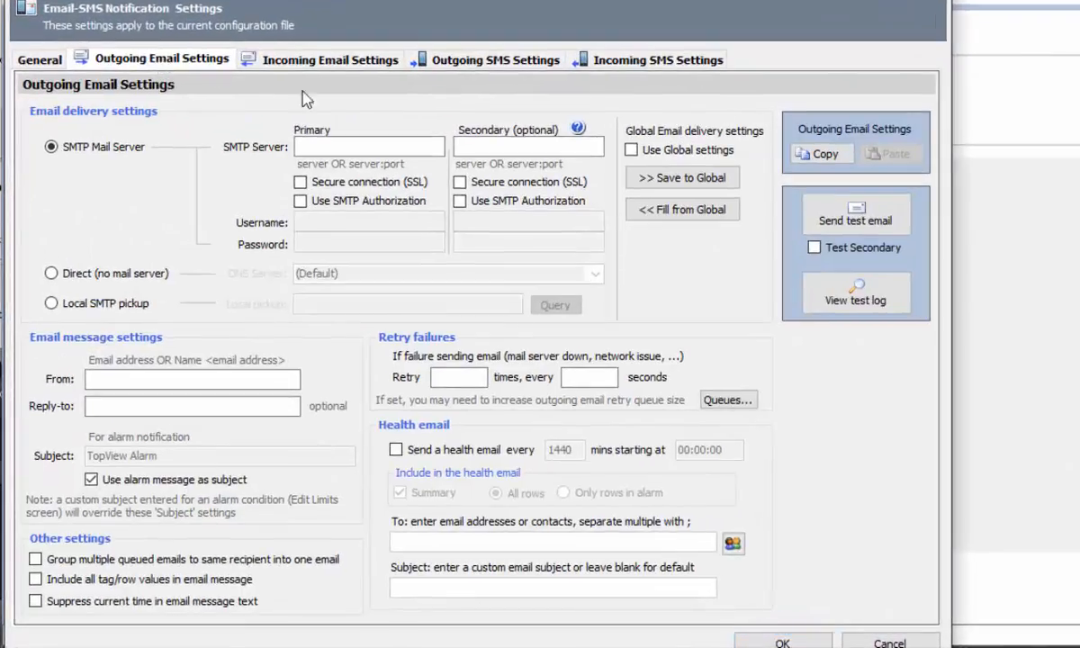
left_click(631, 151)
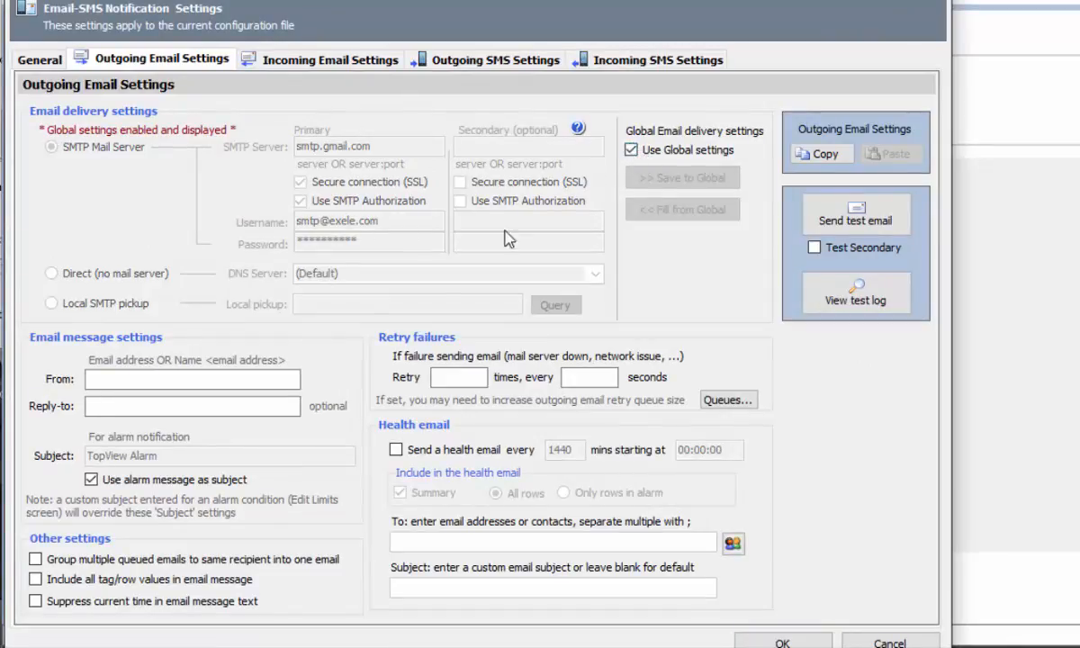
left_click(141, 381)
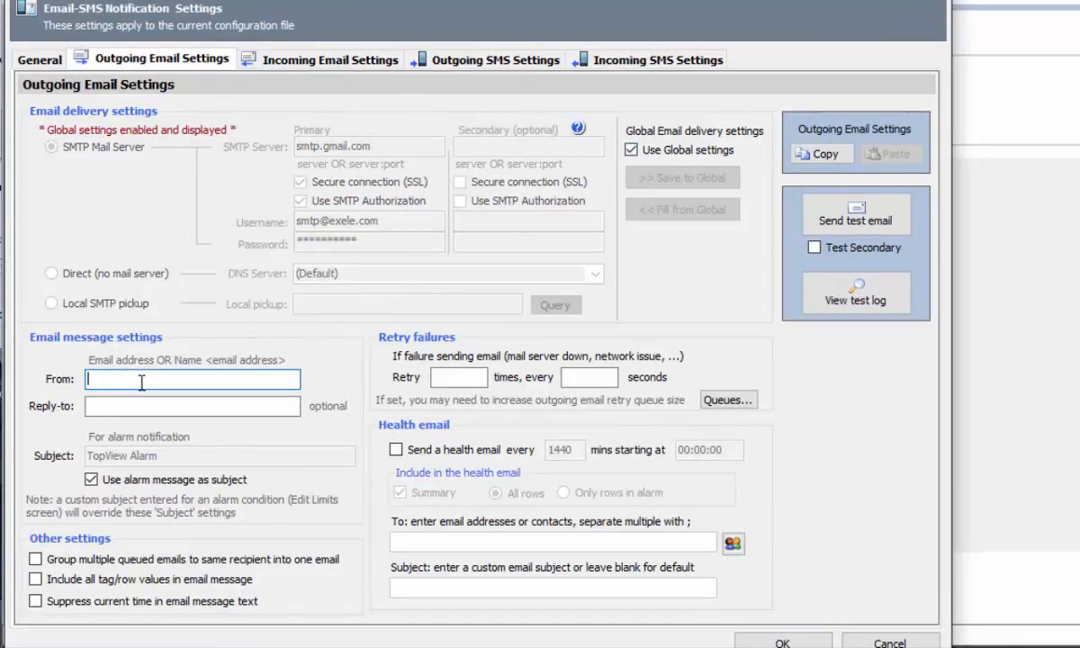
Add the demo contact's work e-mail to the Default Email-SMS Group and keep the changes
left_click(40, 60)
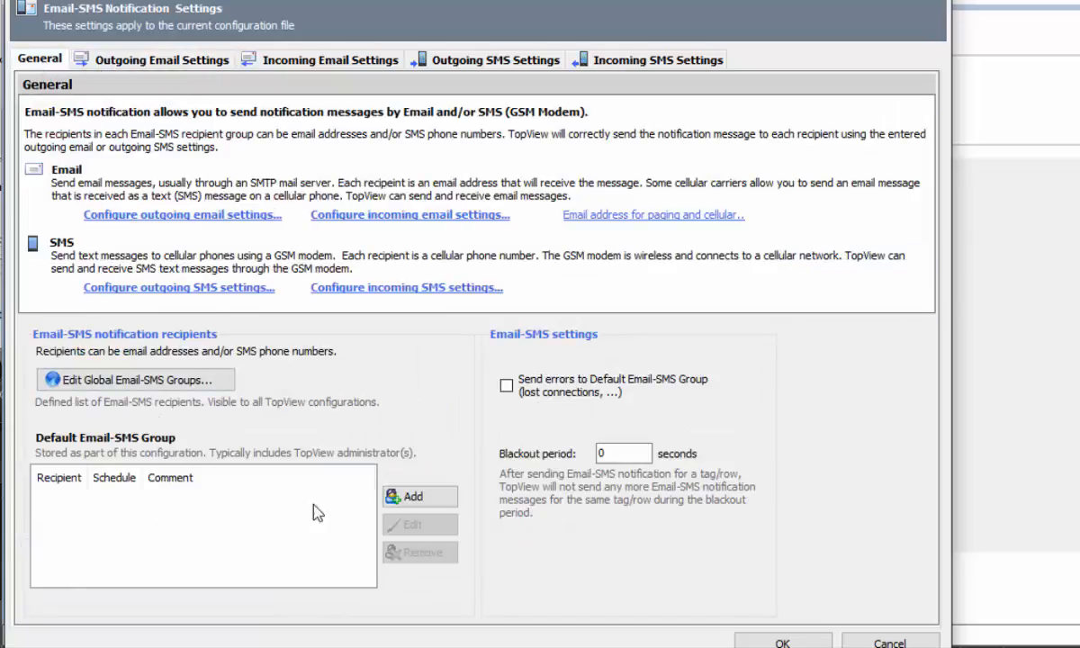
left_click(429, 500)
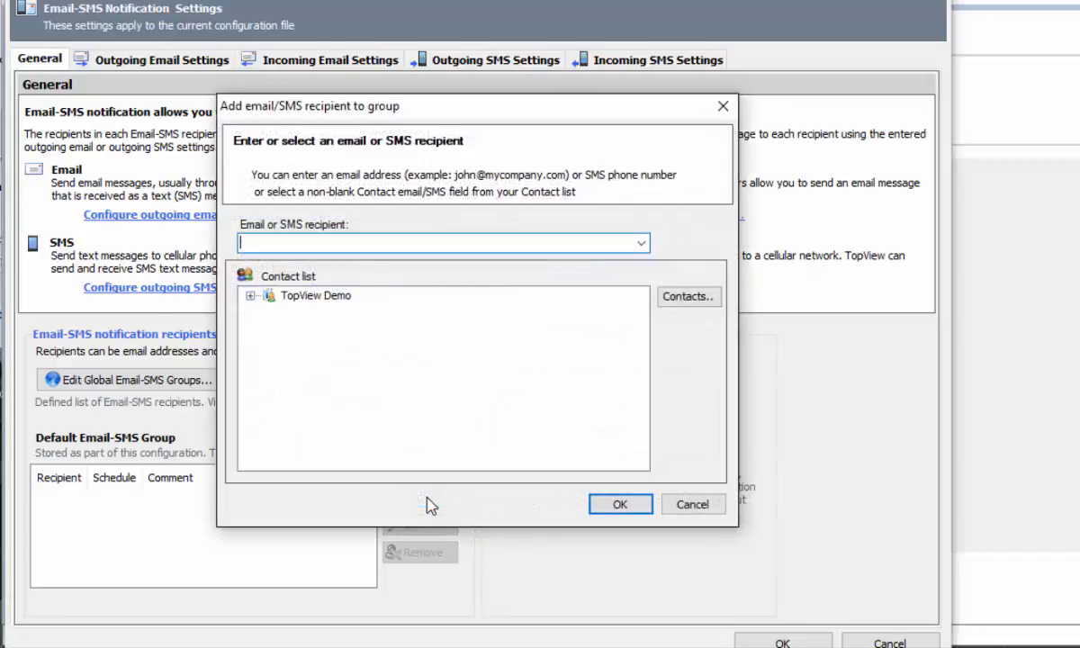
left_click(251, 295)
left_click(335, 312)
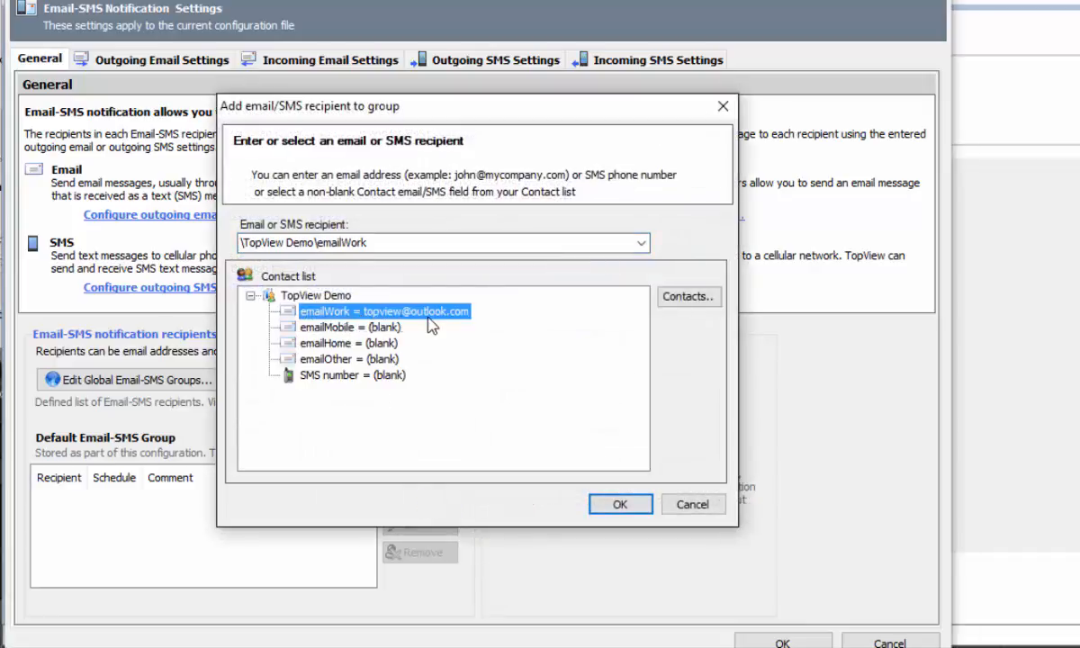
left_click(612, 506)
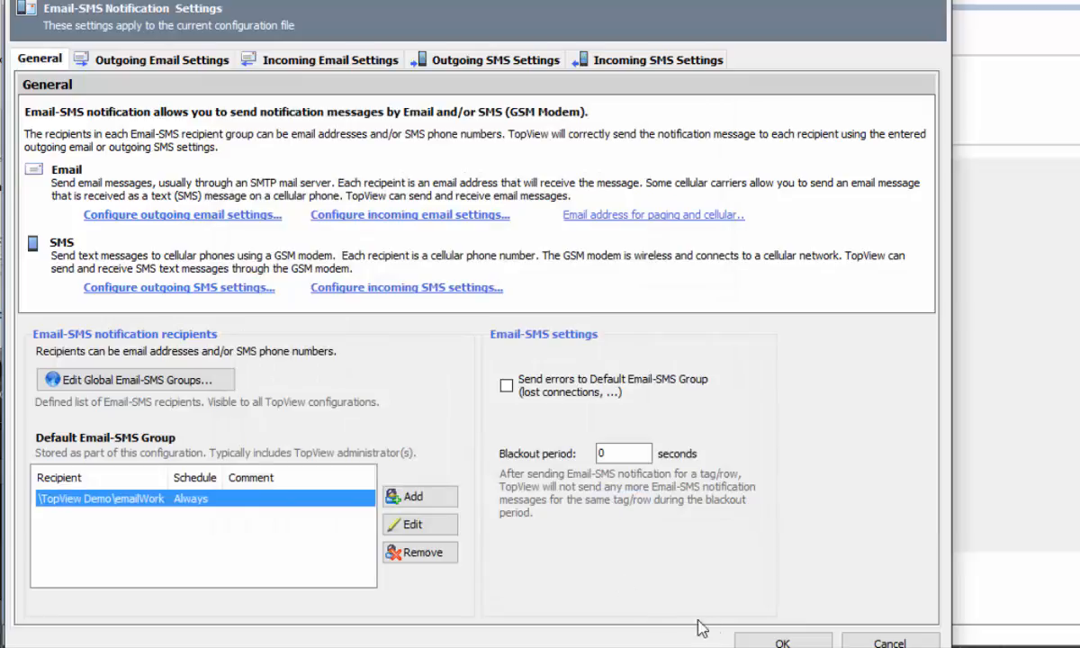
left_click(766, 643)
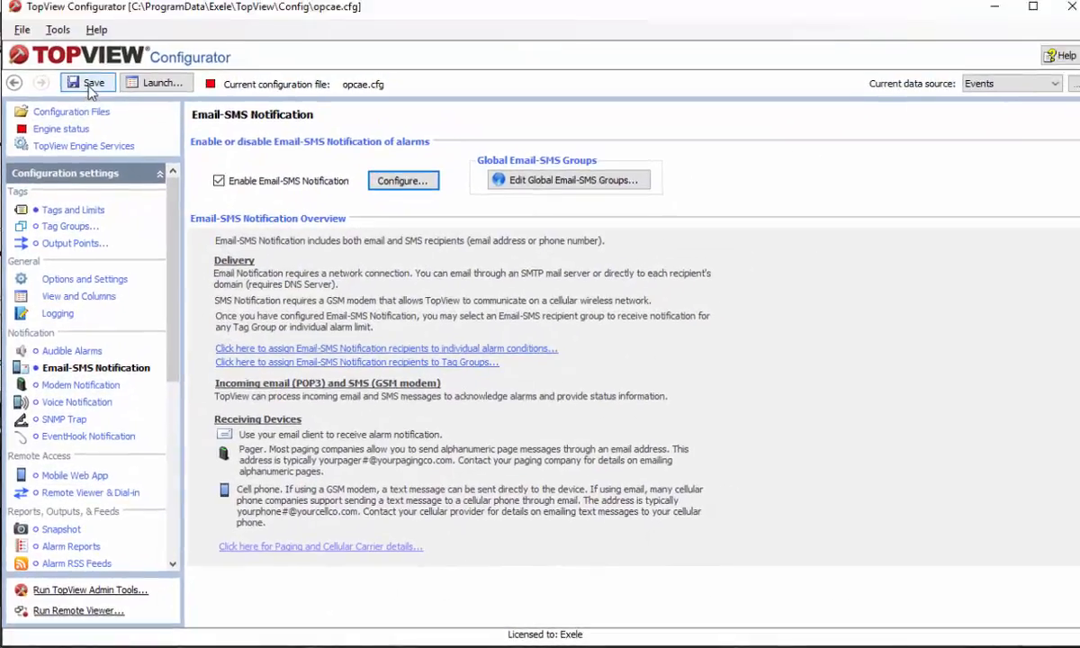
Make limit 1 of Bakery Active Alarms notify (Default Email-SMS Group), saving before and after
left_click(89, 91)
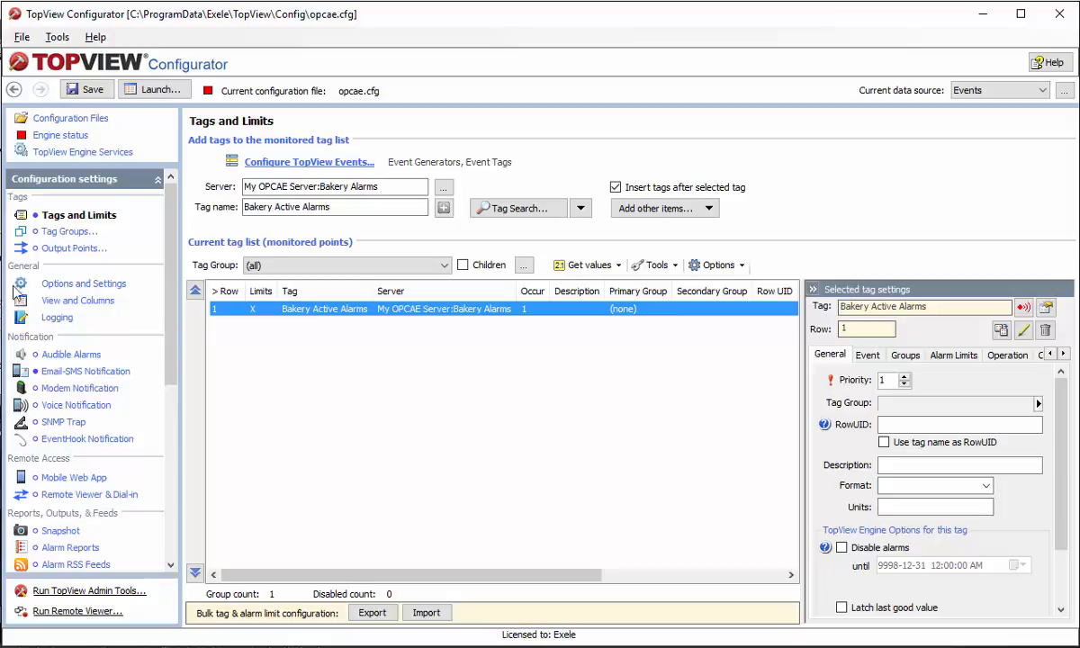
double_click(299, 309)
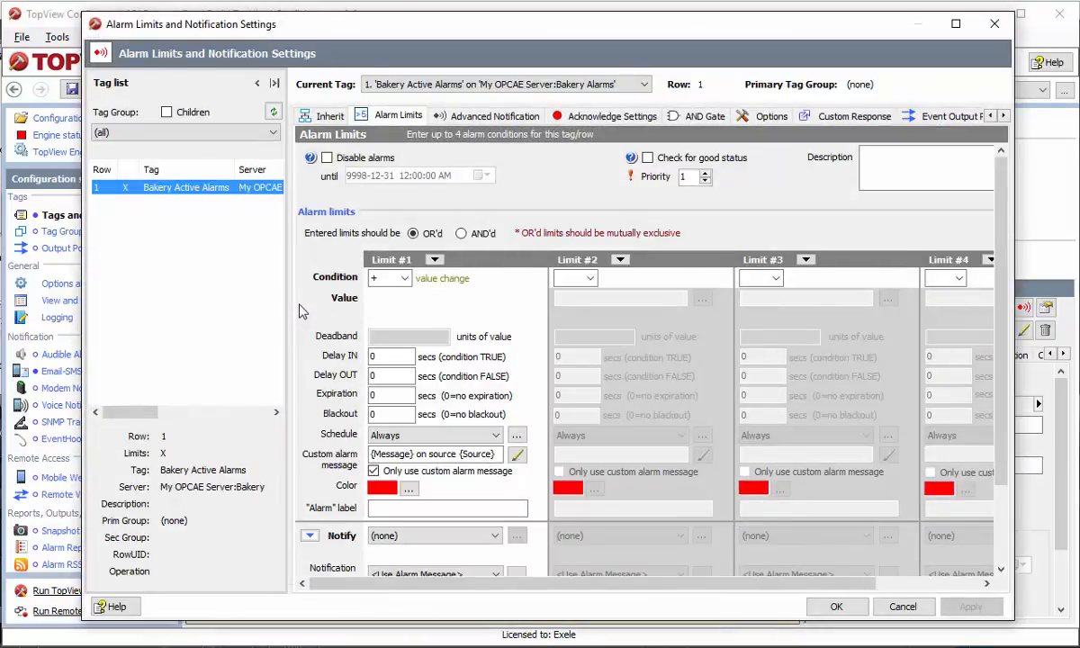
left_click(445, 535)
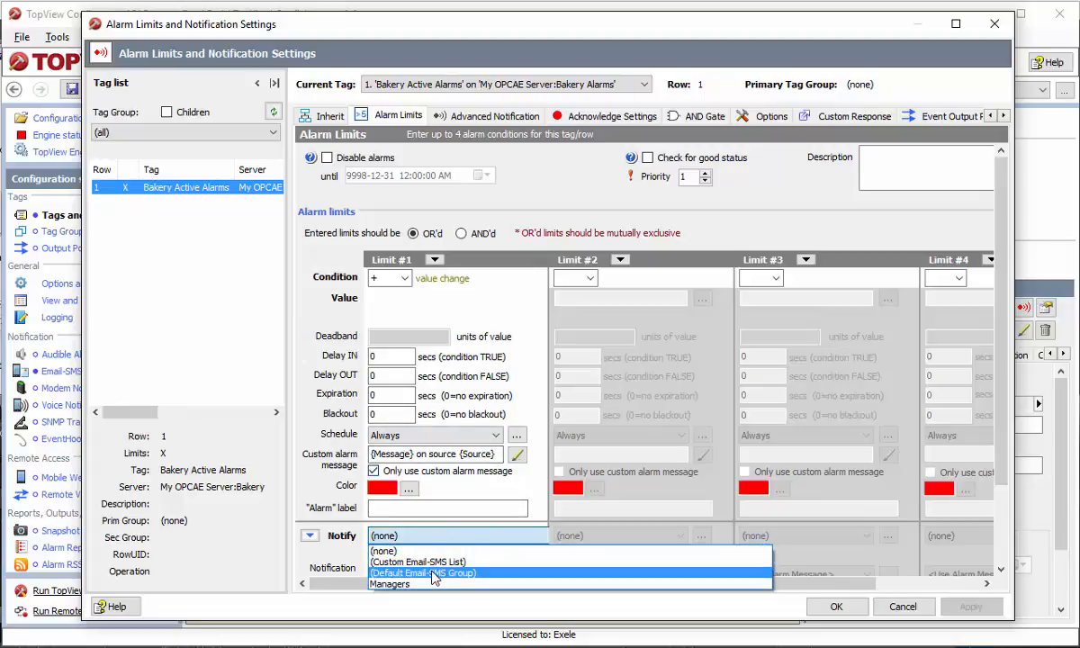
left_click(437, 572)
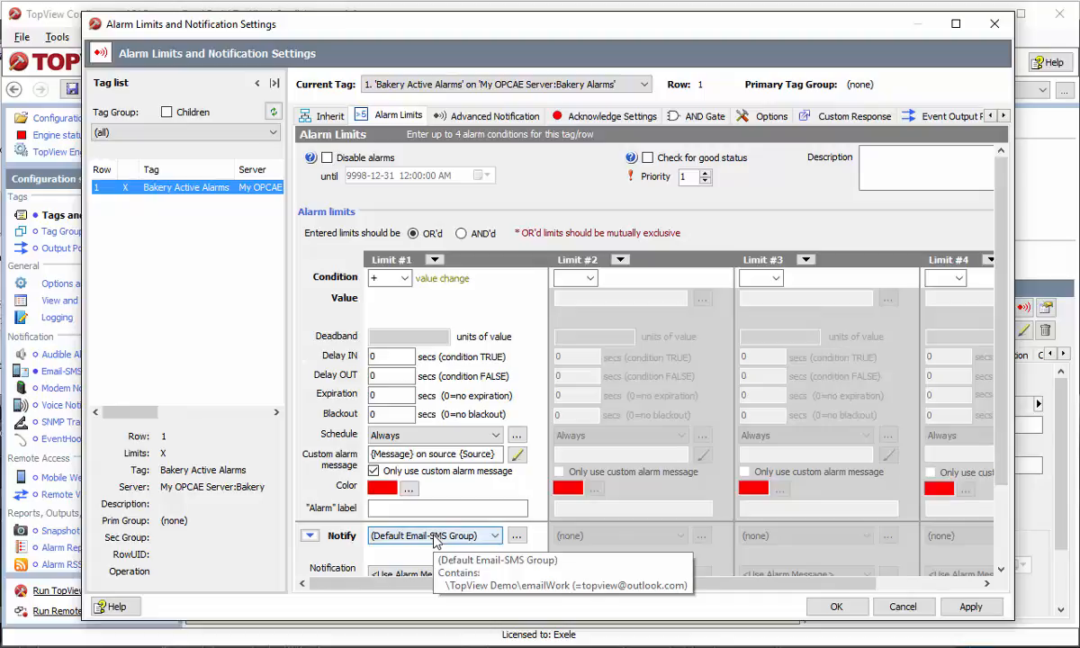
left_click(970, 606)
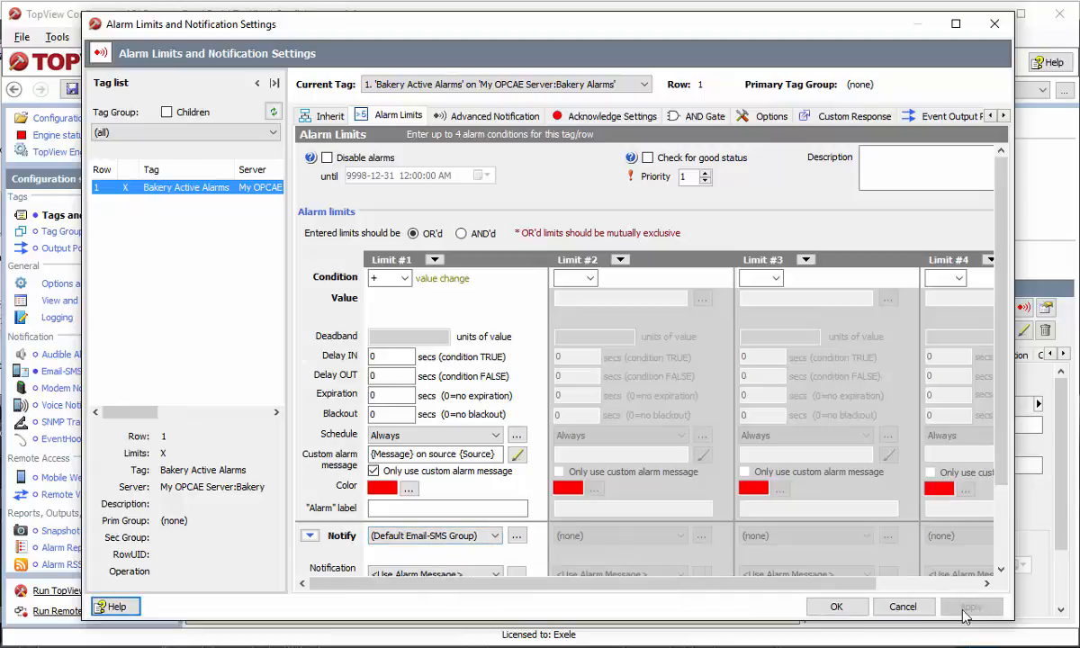
left_click(836, 607)
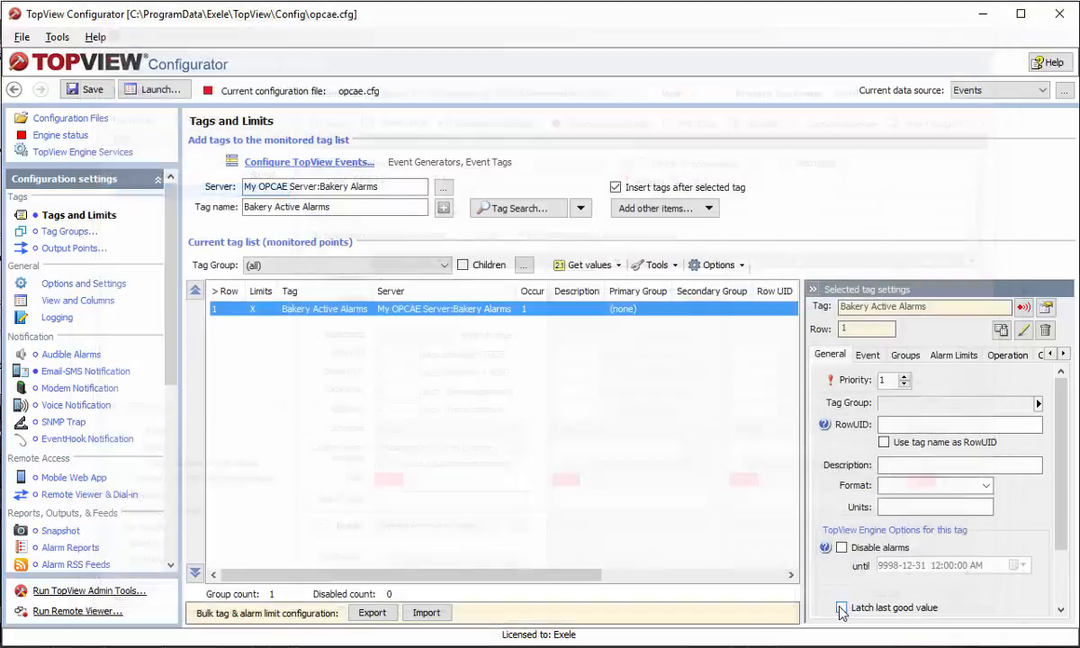
left_click(93, 90)
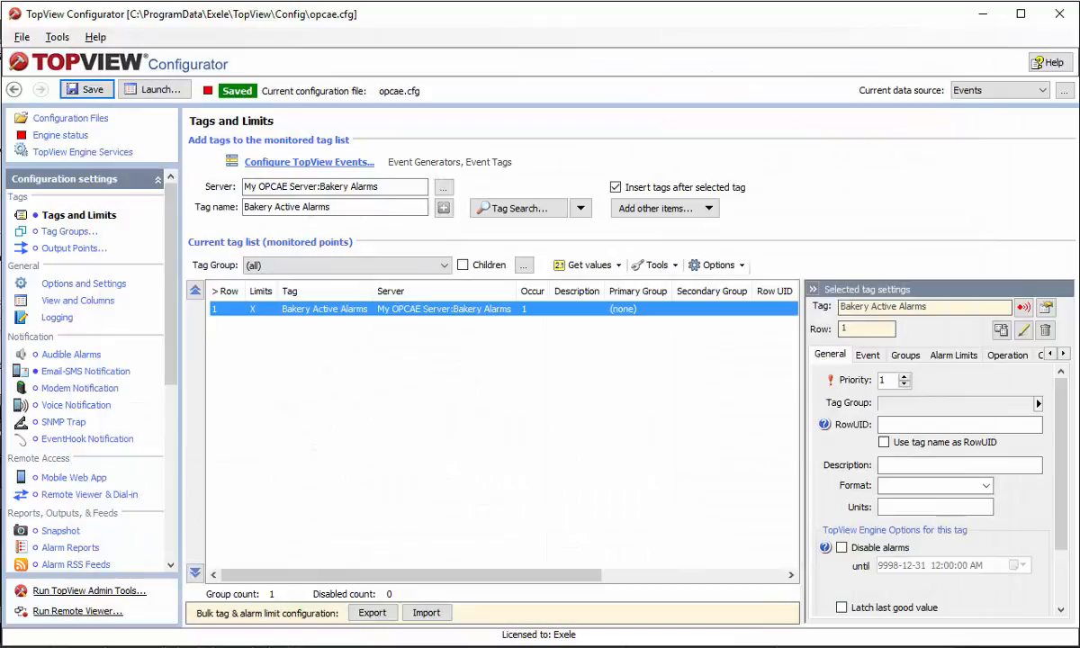
Relaunch the alarm engine with the new notification setup and switch to the mail inbox
left_click(150, 91)
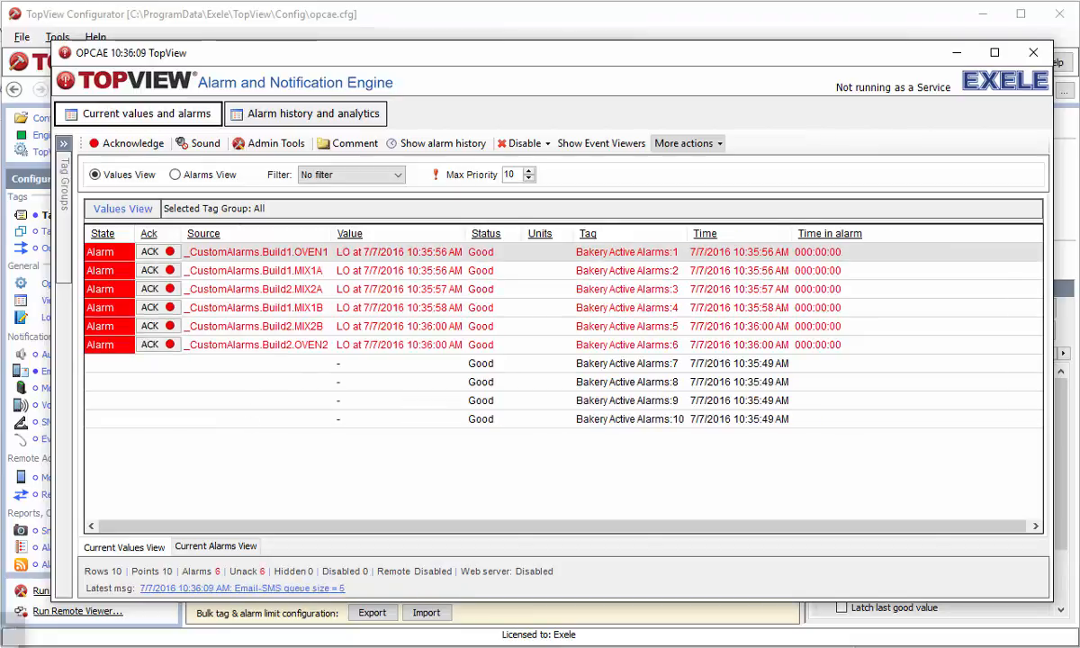
key("alt+Tab")
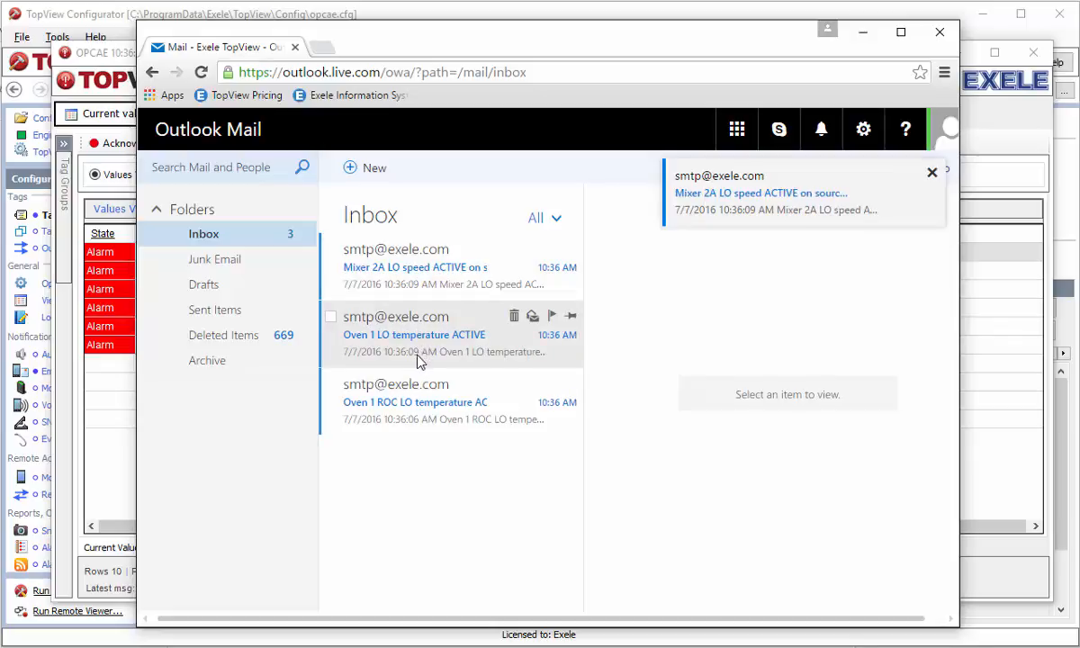
Read the Oven 1 ROC LO temperature, Mixer 1A and Mixer 2B LO speed alarm e-mails
left_click(418, 405)
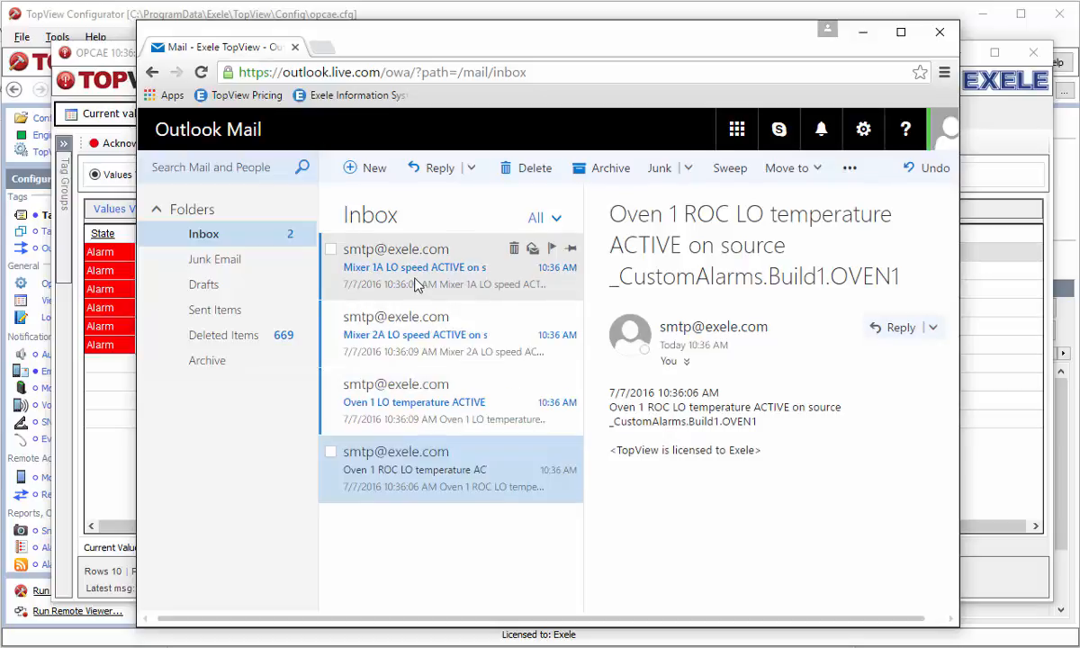
left_click(416, 283)
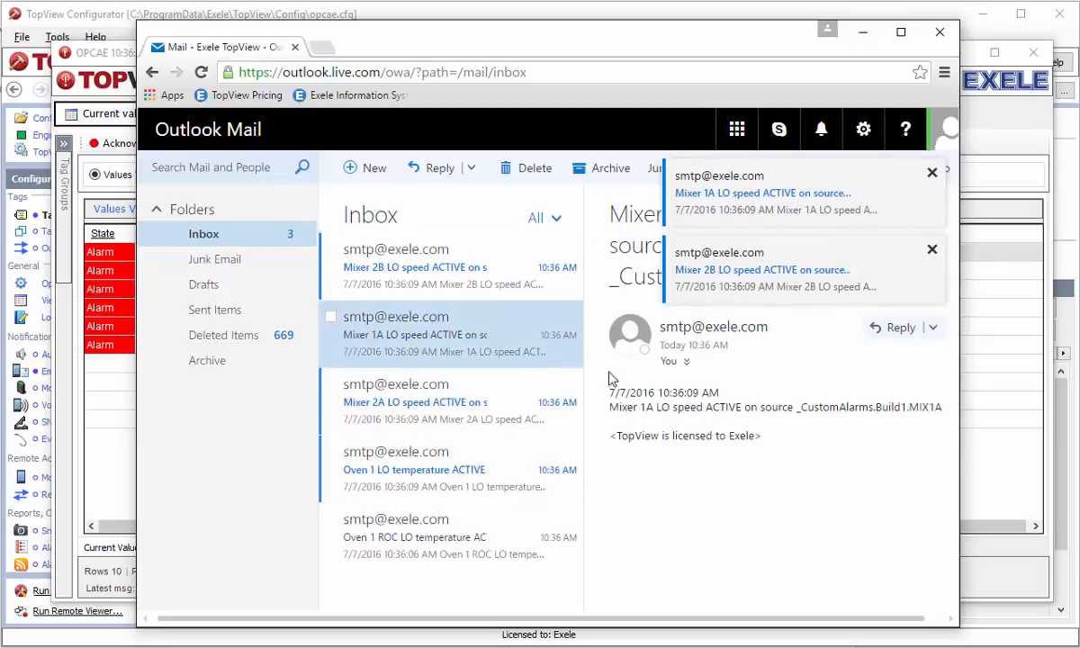
left_click(428, 270)
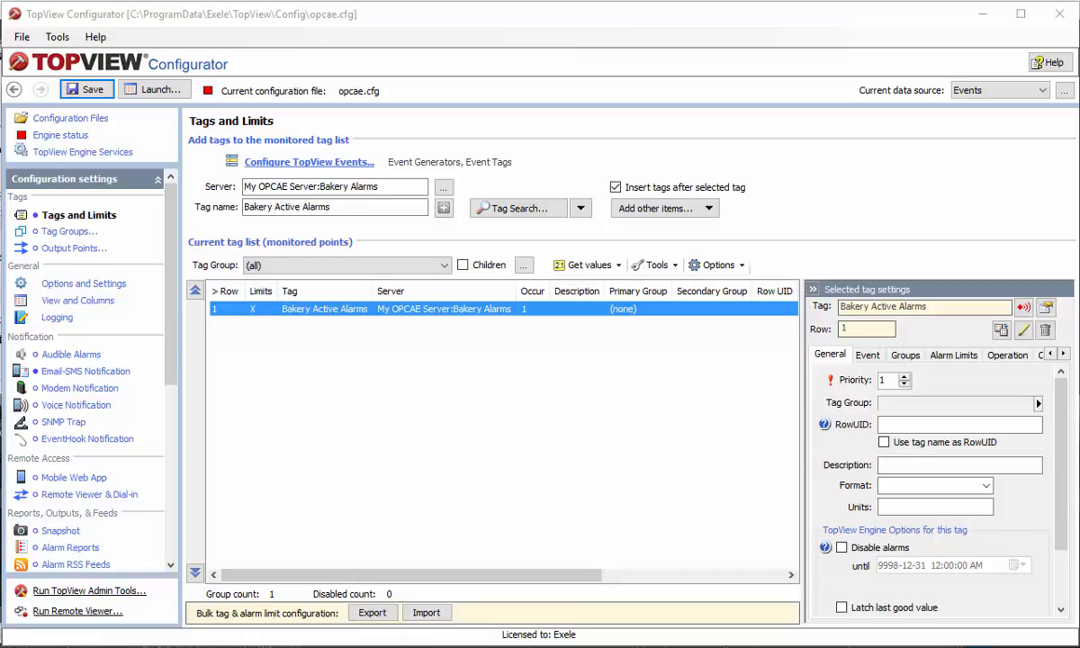
Review Bakery Active Alarms as the only monitored tag in Tags and Limits
key("alt")
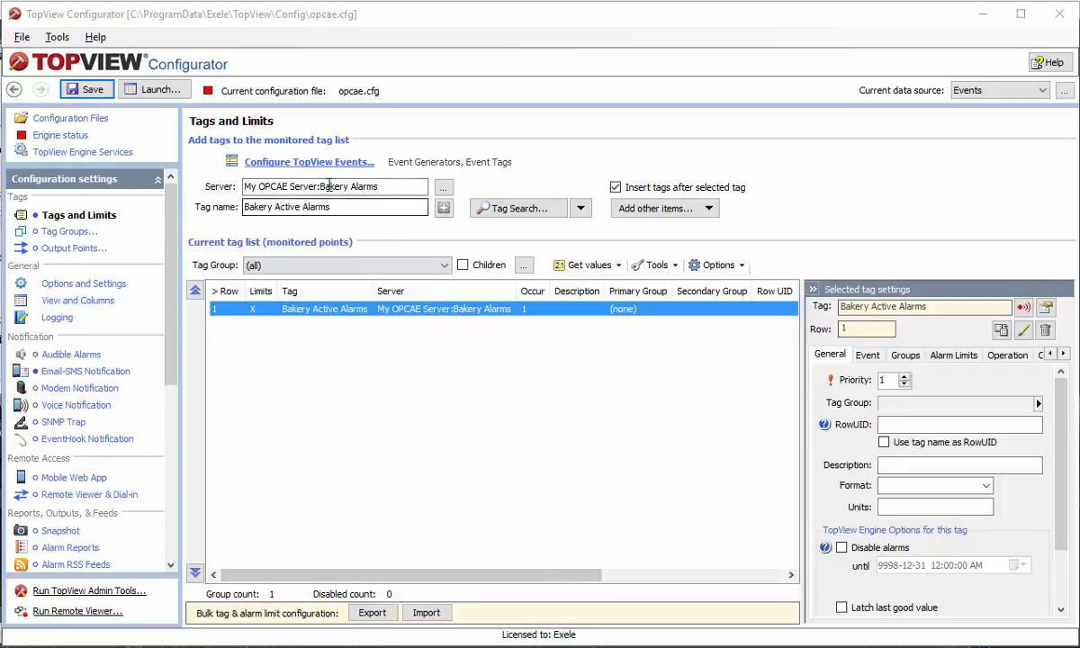
Clone the Bakery Active Alarms events tag in the events tag list
left_click(306, 162)
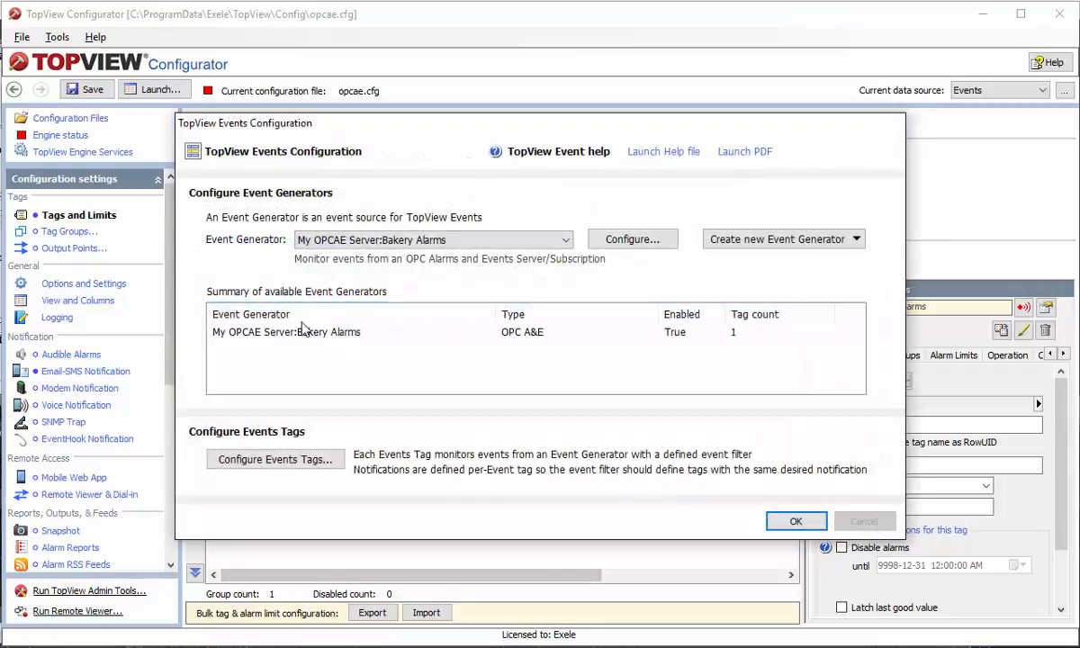
left_click(275, 459)
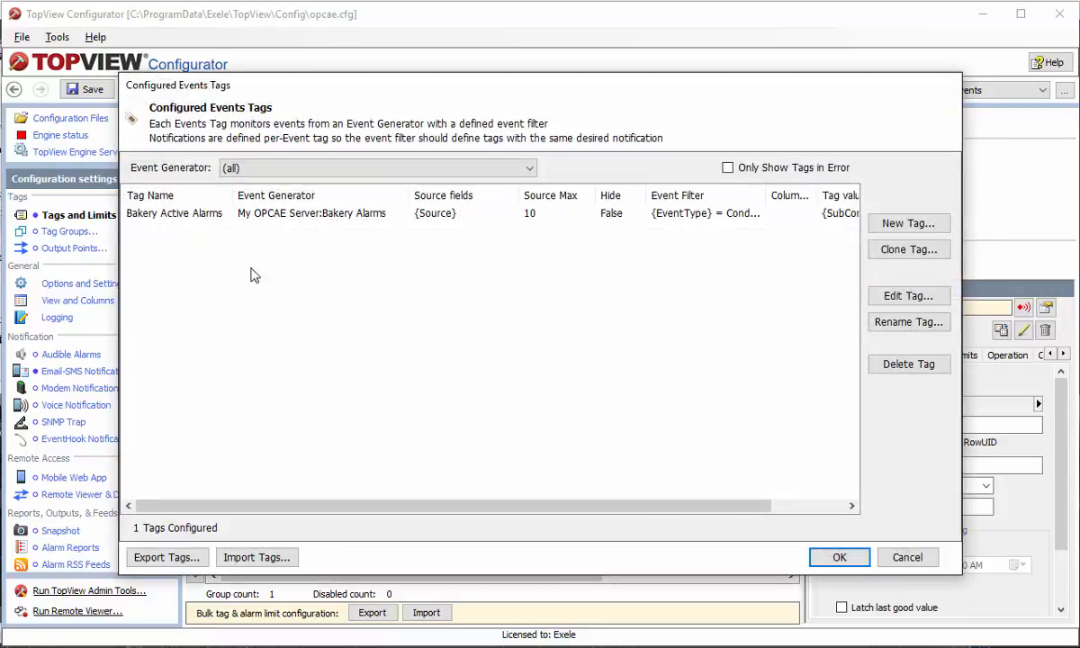
left_click(186, 213)
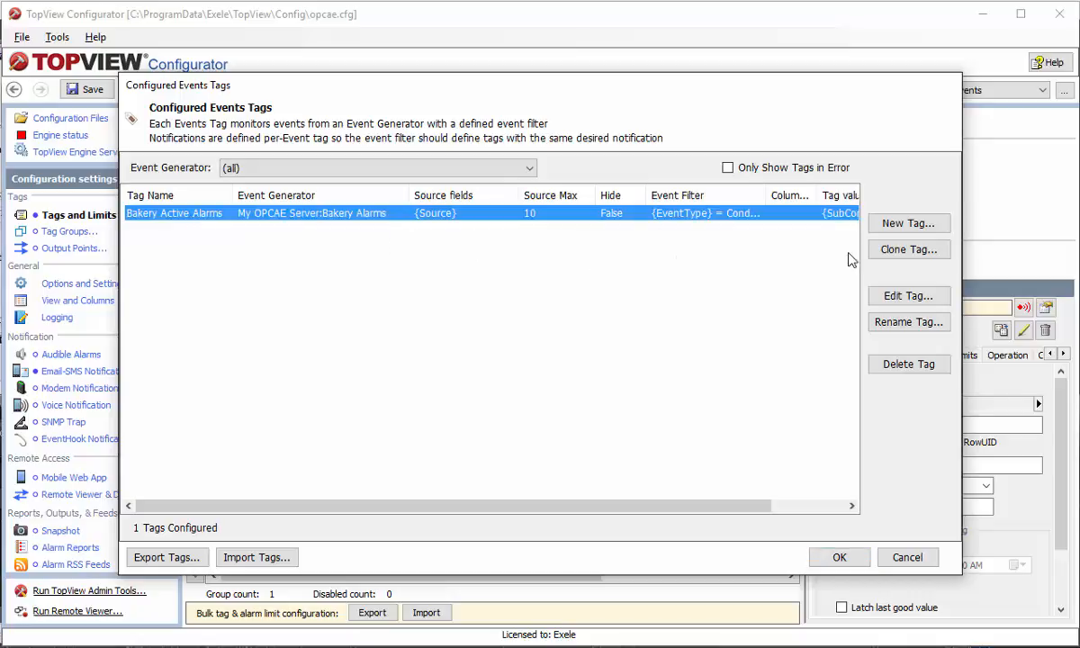
left_click(906, 251)
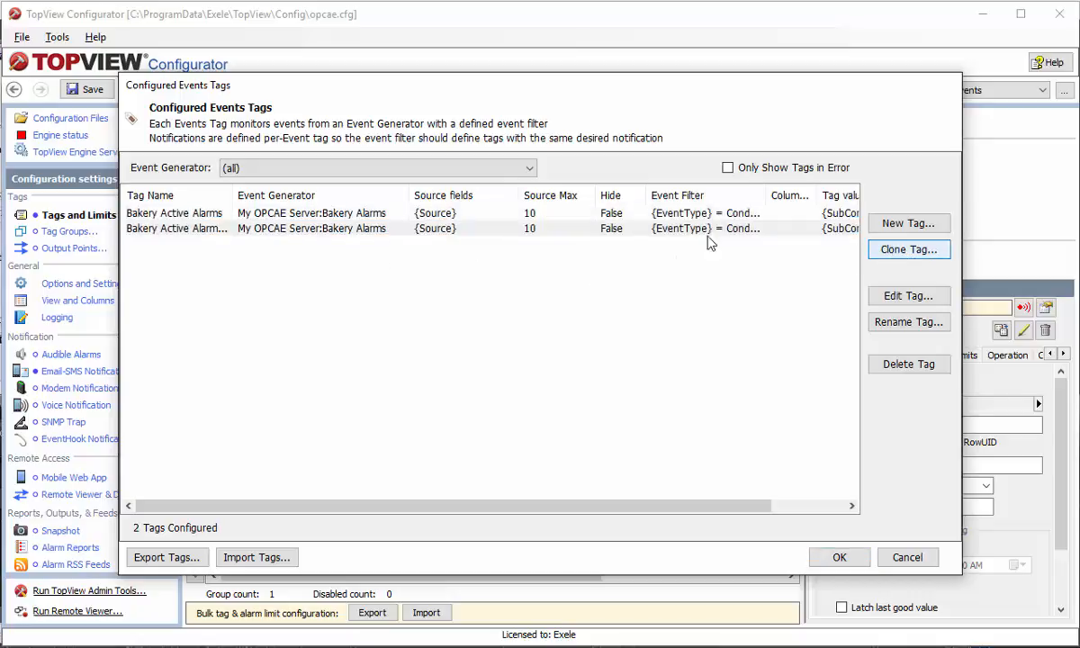
left_click_drag(234, 194, 313, 194)
Rename the cloned Bakery Active Alarms_copy tag to 'Bakery Mixer Alarms'
left_click(216, 228)
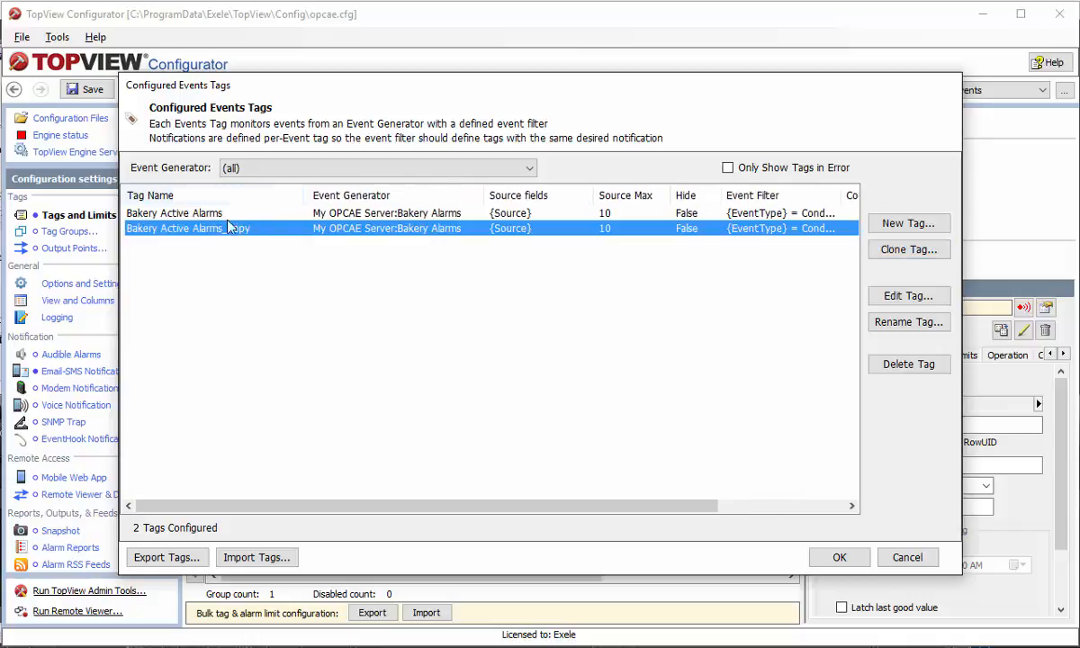
left_click(909, 322)
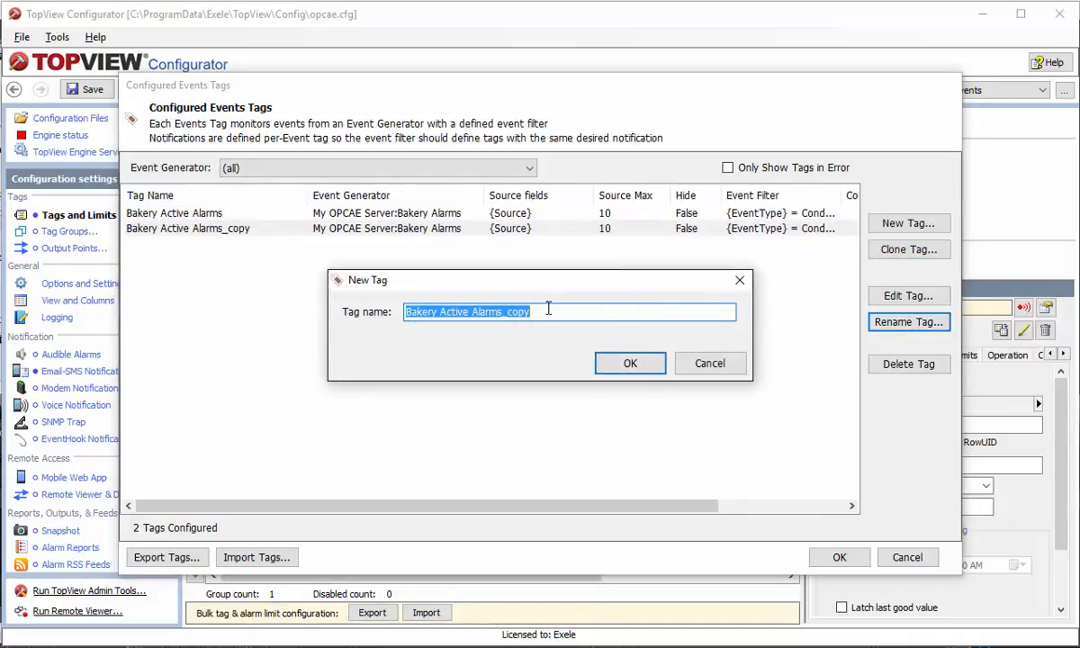
left_click(550, 311)
key("BackSpace")
key("BackSpace")
key("BackSpace")
key("BackSpace")
key("BackSpace")
key("BackSpace")
key("BackSpace")
key("BackSpace")
key("BackSpace")
key("BackSpace")
key("BackSpace")
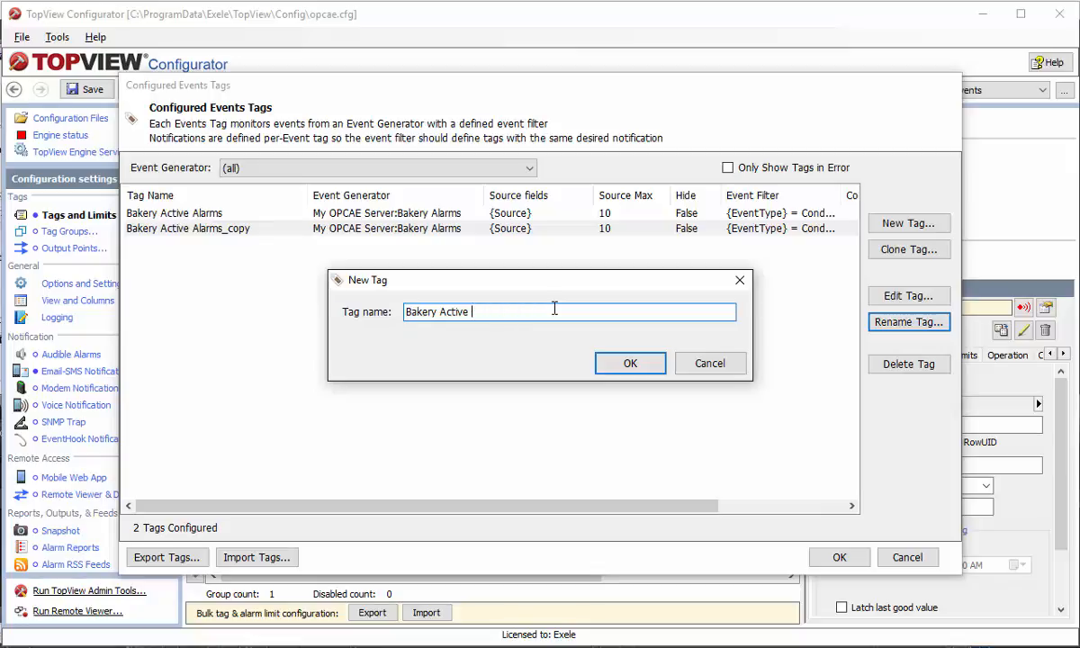
key("BackSpace")
key("BackSpace")
key("BackSpace")
key("BackSpace")
key("BackSpace")
key("BackSpace")
key("BackSpace")
type("Mixer Alarms")
key("Return")
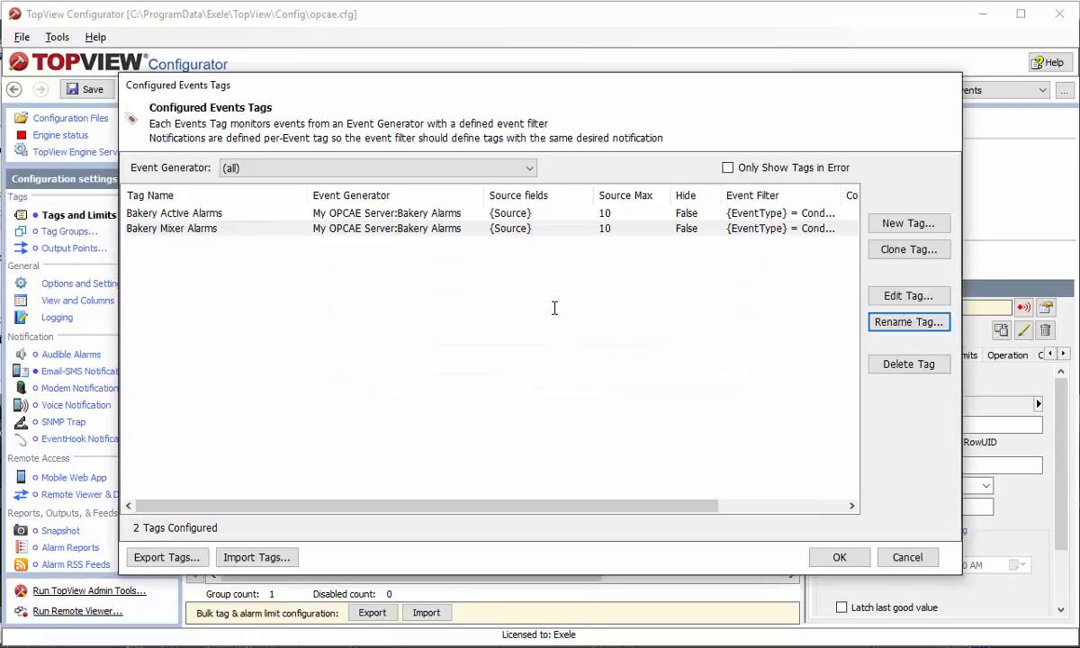
left_click(223, 228)
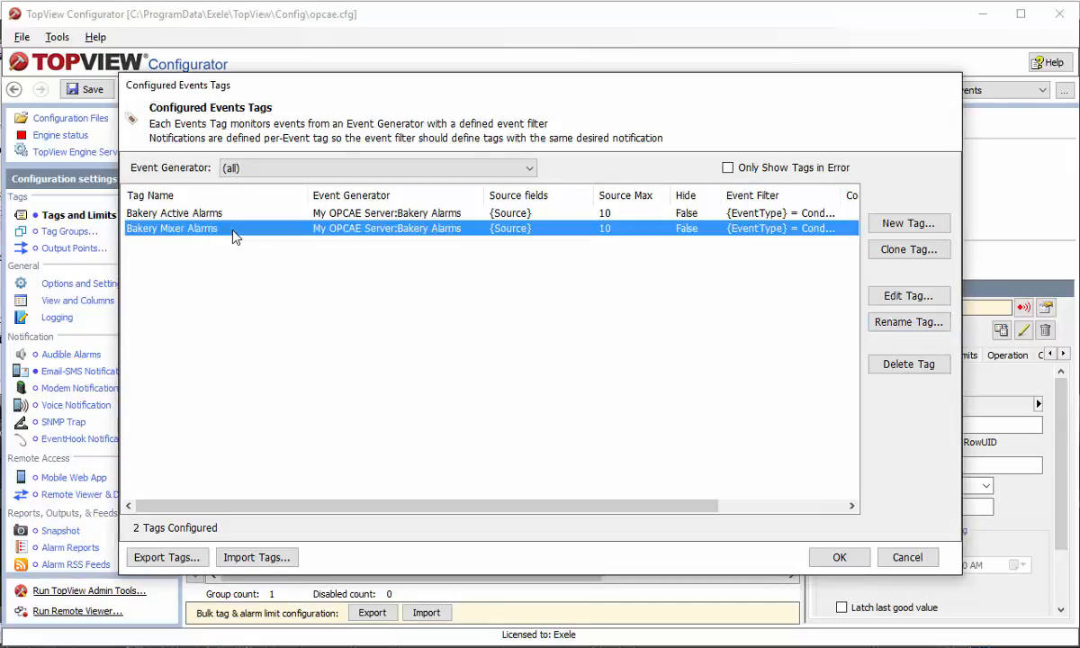
Add a new '{Source} = *mix*' line to the Bakery Mixer Alarms event filter and confirm it
left_click(905, 297)
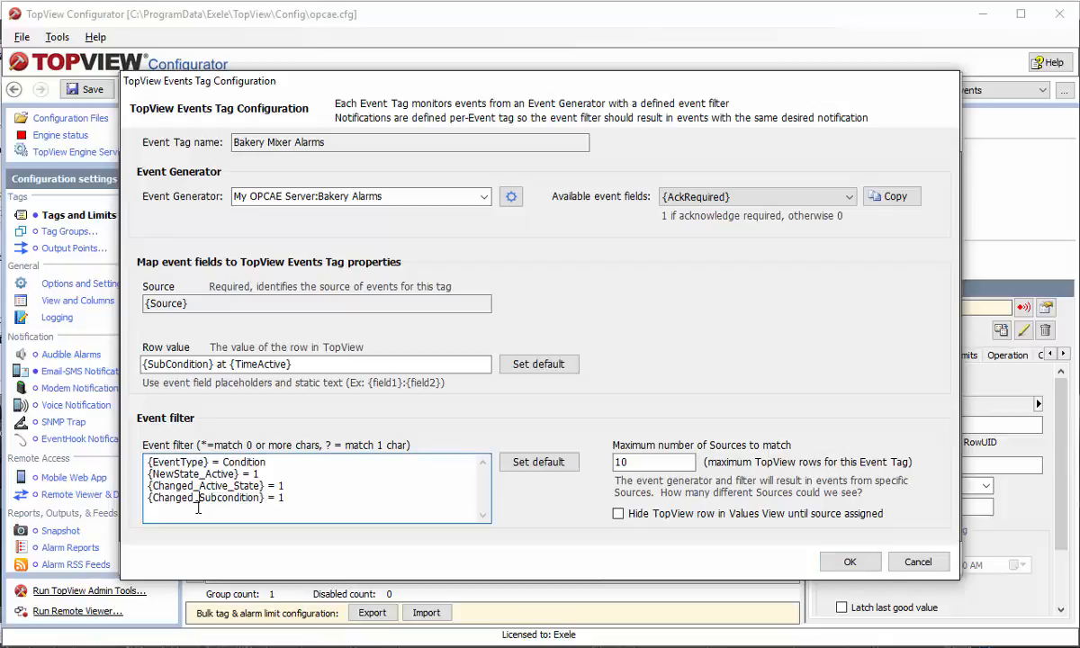
left_click(800, 196)
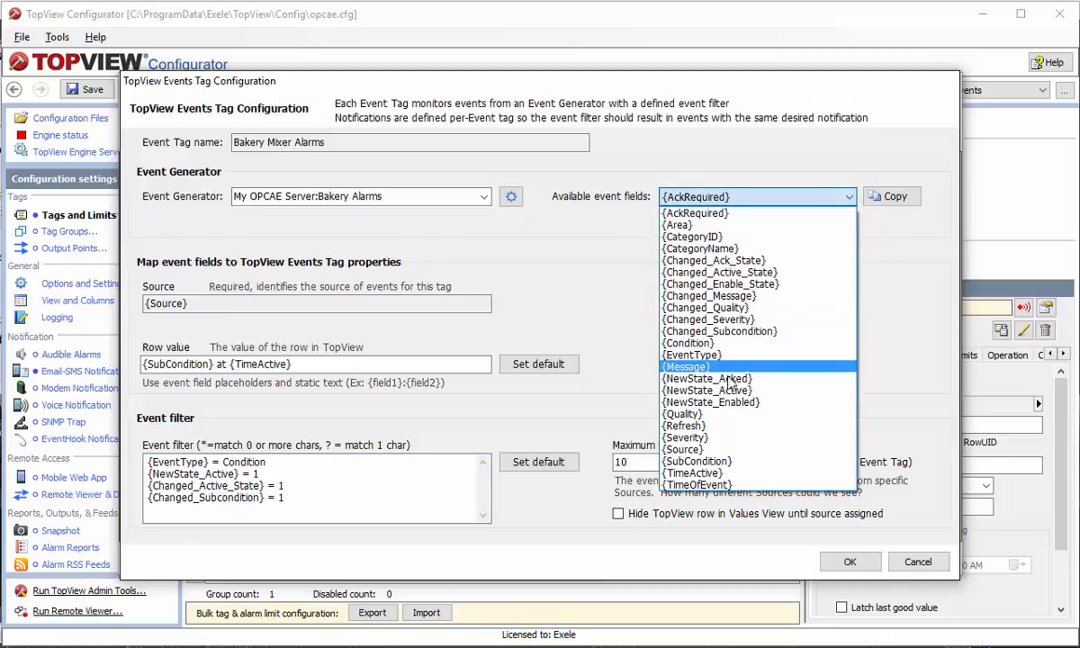
left_click(792, 449)
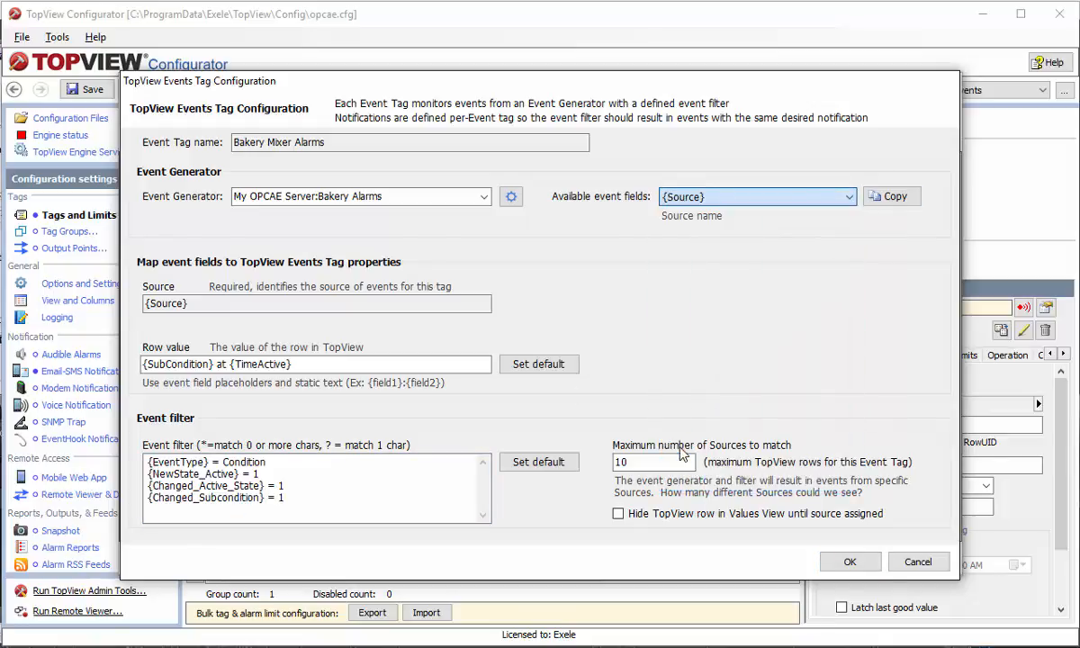
left_click(891, 196)
left_click(298, 504)
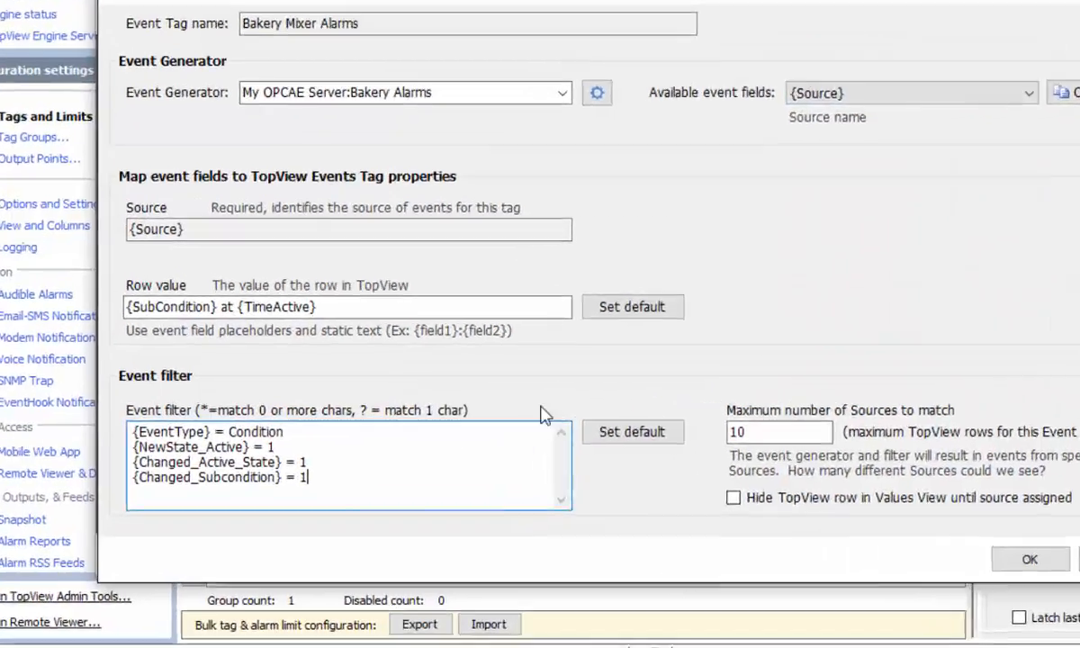
key("Return")
key("ctrl+v")
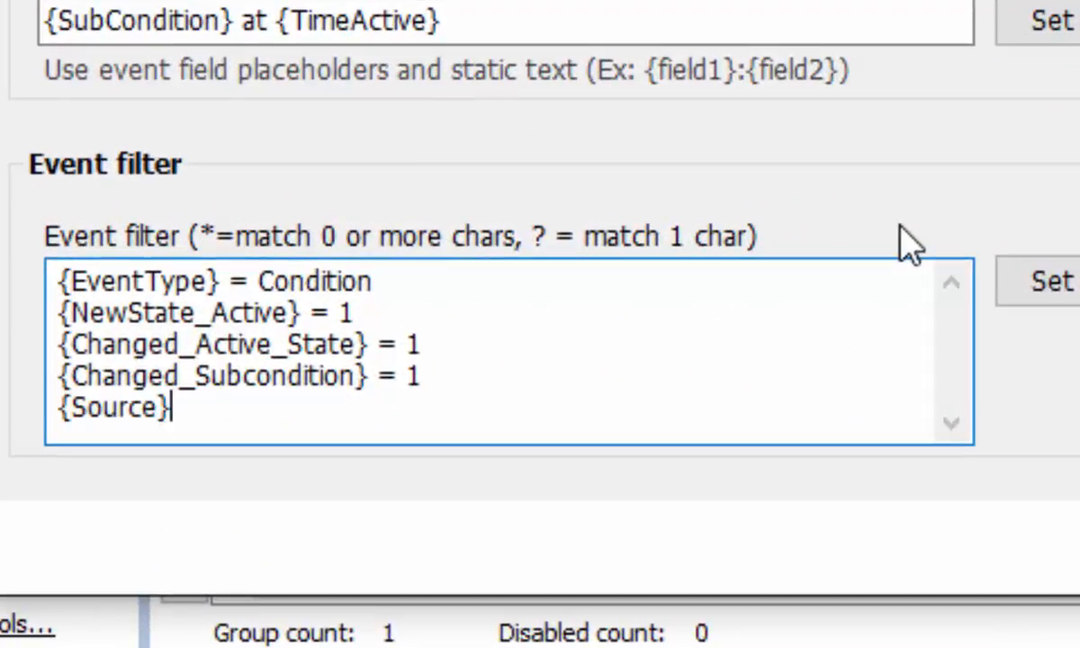
type("= *mix*")
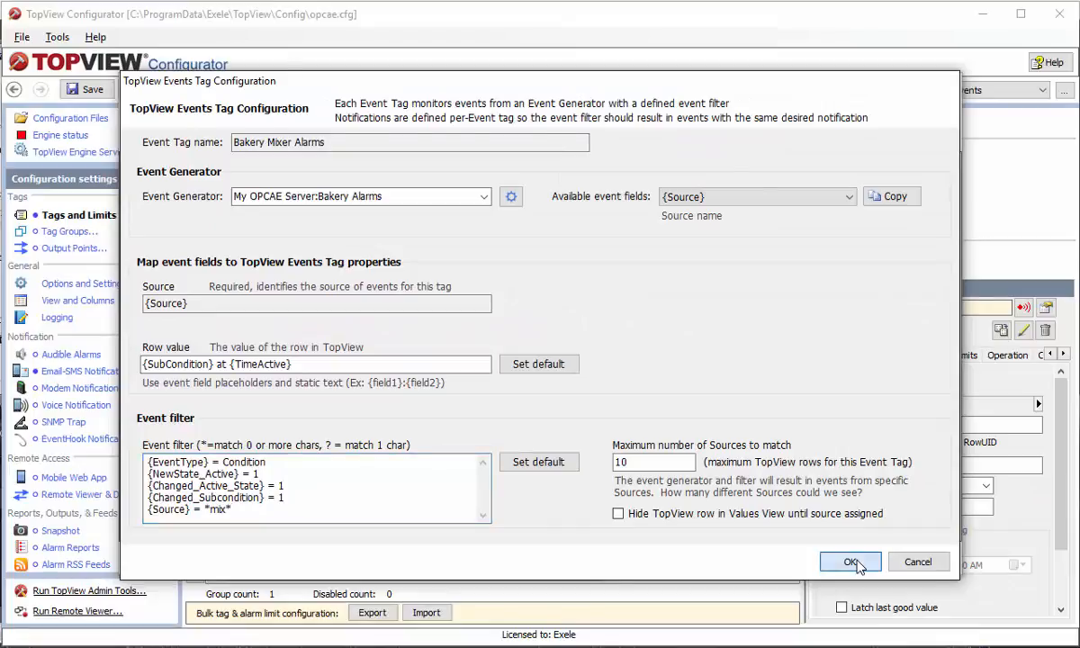
left_click(853, 563)
left_click(839, 559)
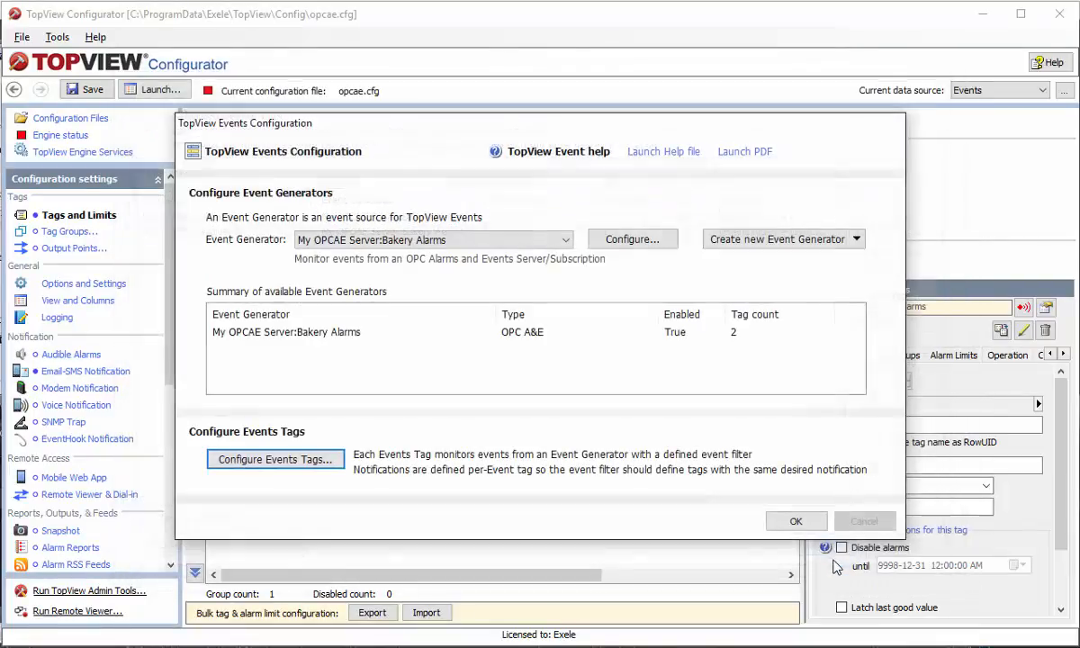
Replace the monitored Bakery Active Alarms tag with Bakery Mixer Alarms and save the configuration
left_click(795, 521)
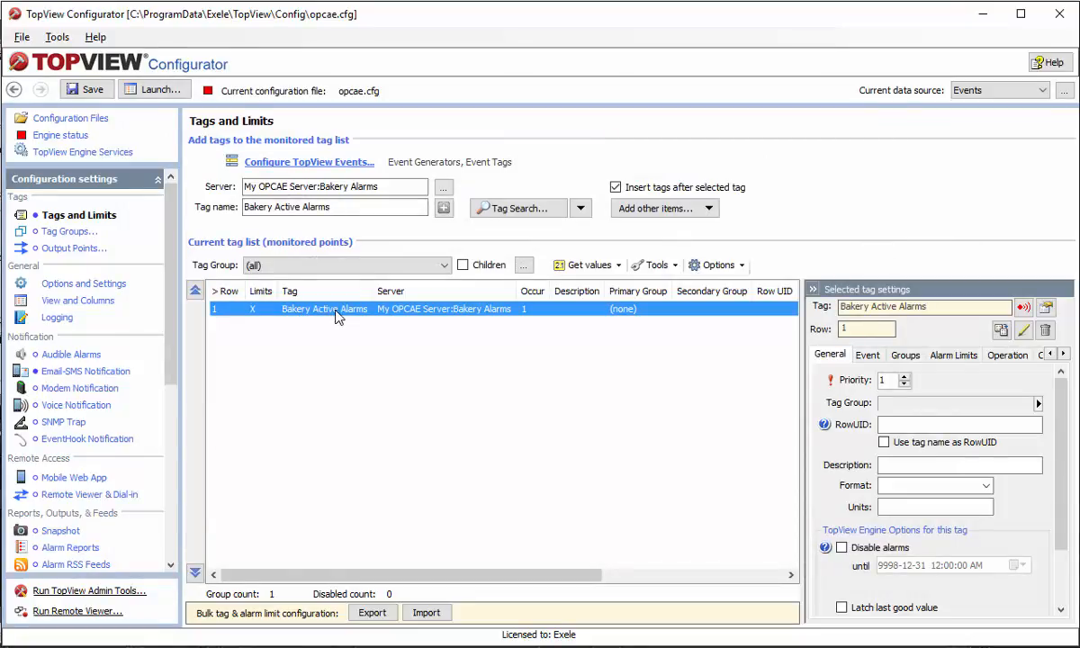
right_click(340, 314)
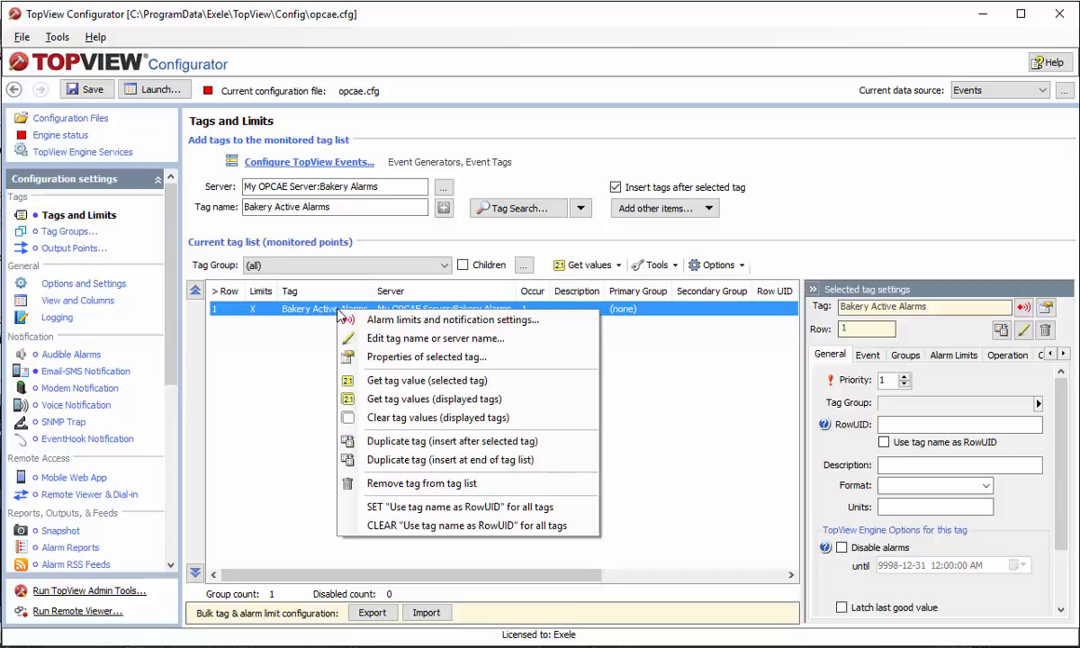
left_click(381, 339)
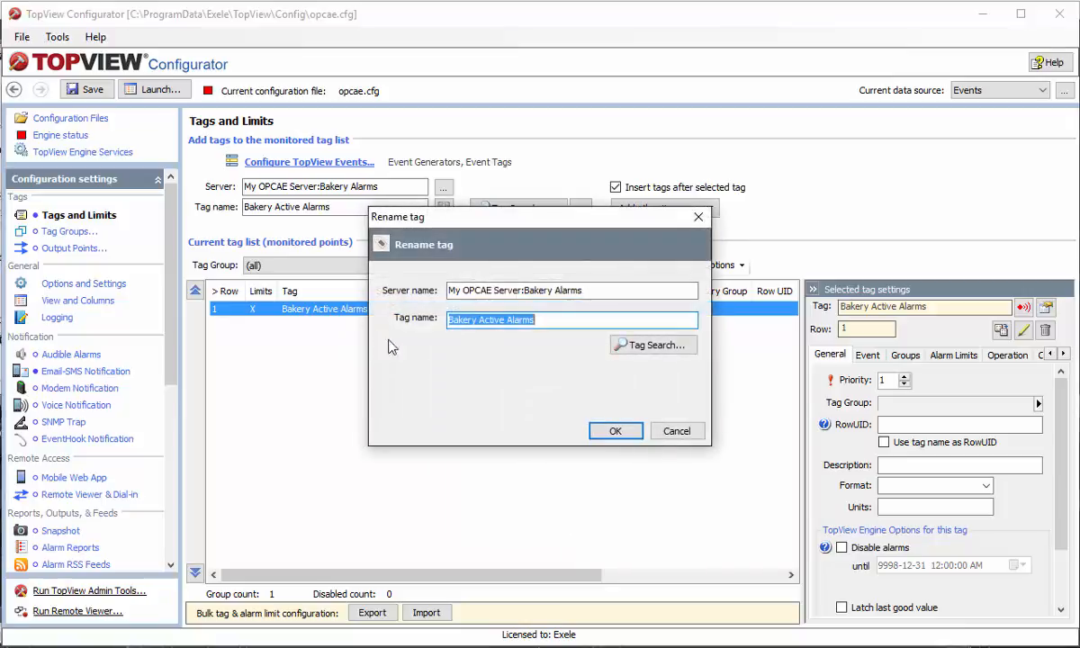
left_click(635, 348)
left_click(198, 212)
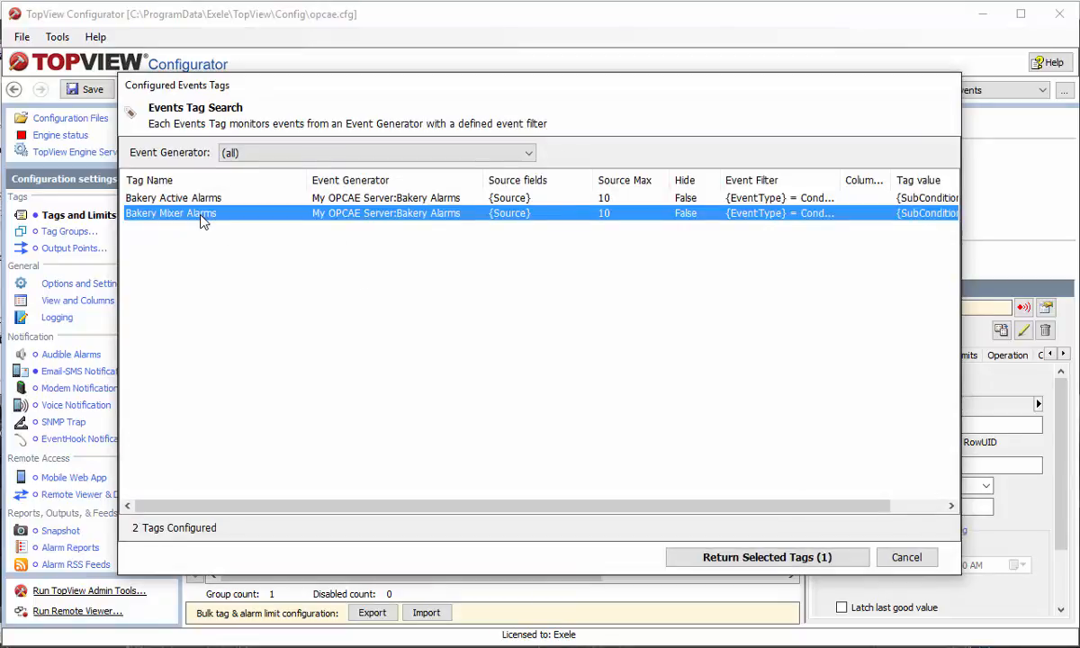
left_click(748, 560)
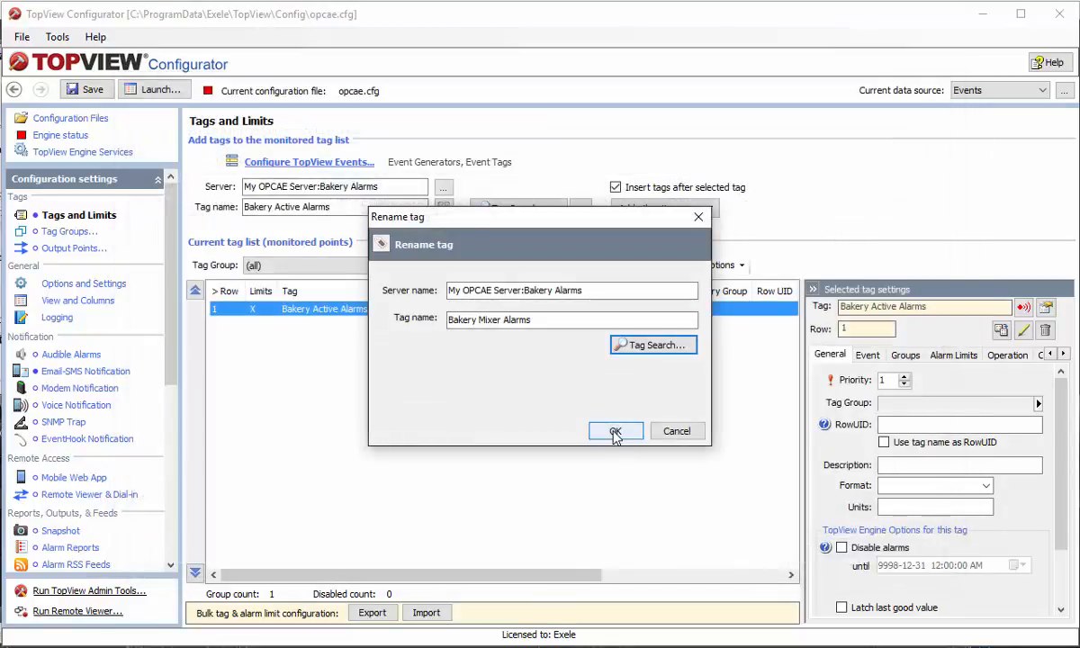
left_click(615, 431)
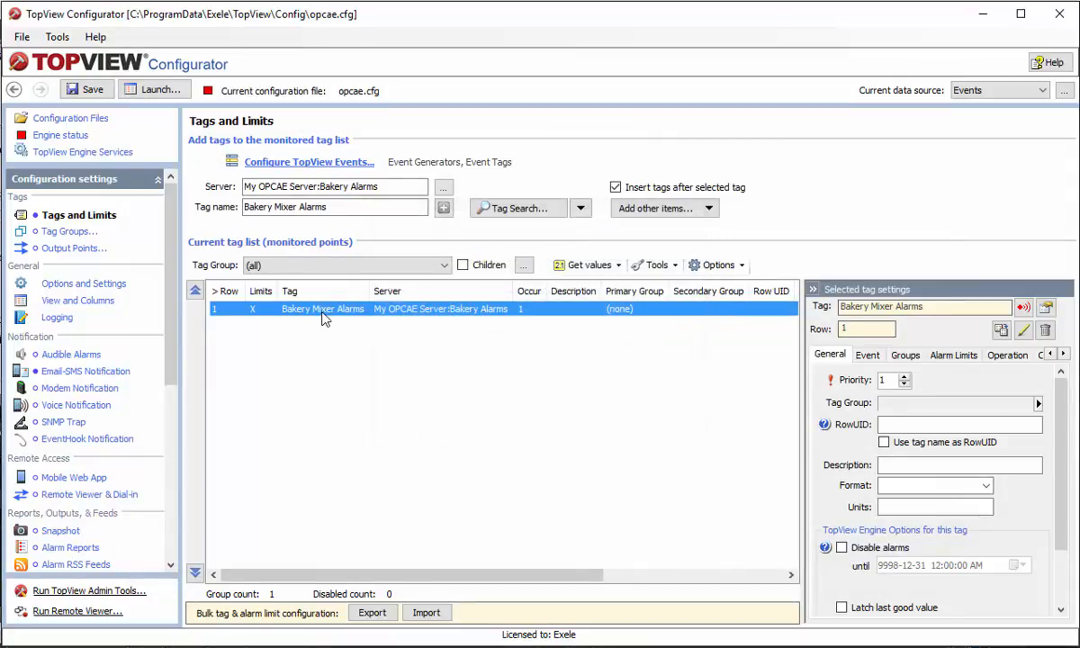
left_click(84, 90)
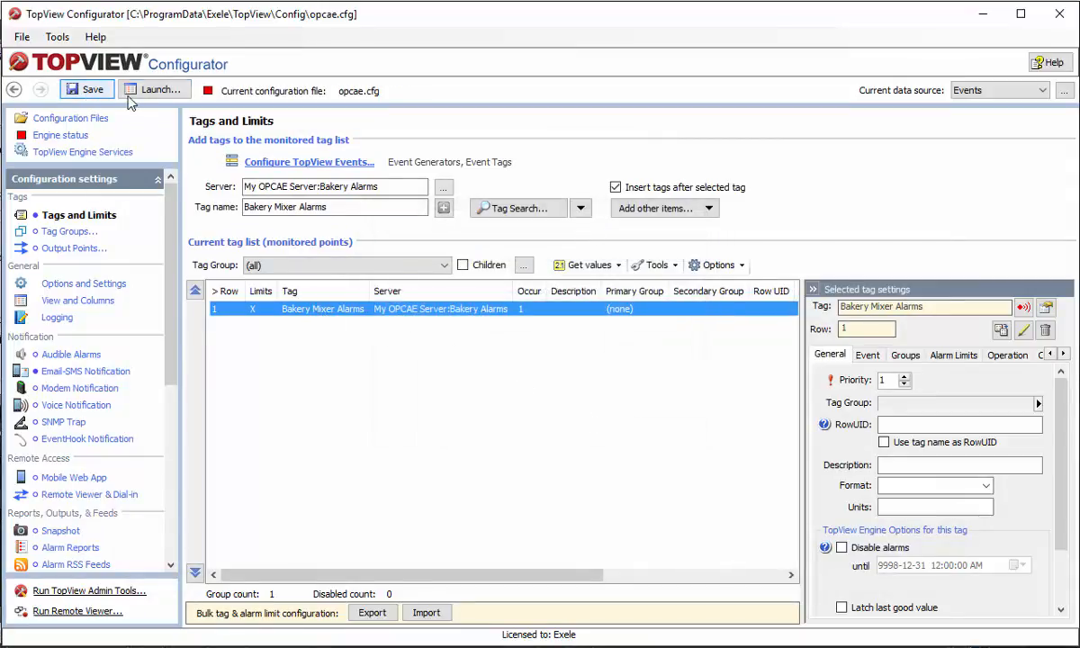
Launch the TopView engine and check Alarms View and Values View for alarms from mixers MIX1A, MIX1B, MIX2A and MIX2B
left_click(153, 93)
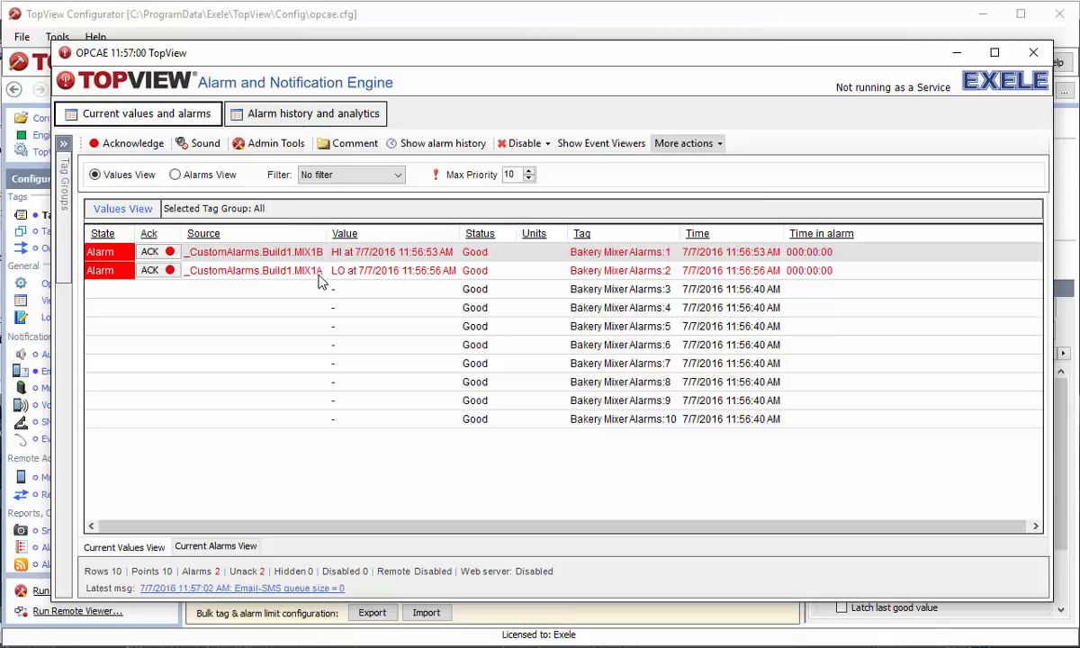
left_click(176, 174)
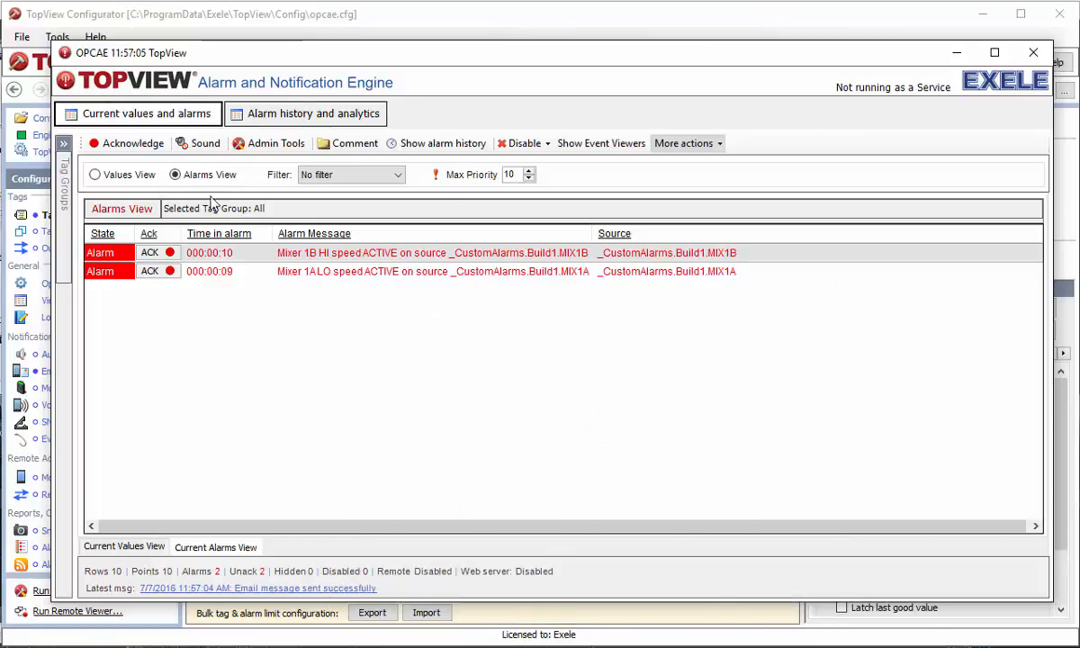
left_click(141, 176)
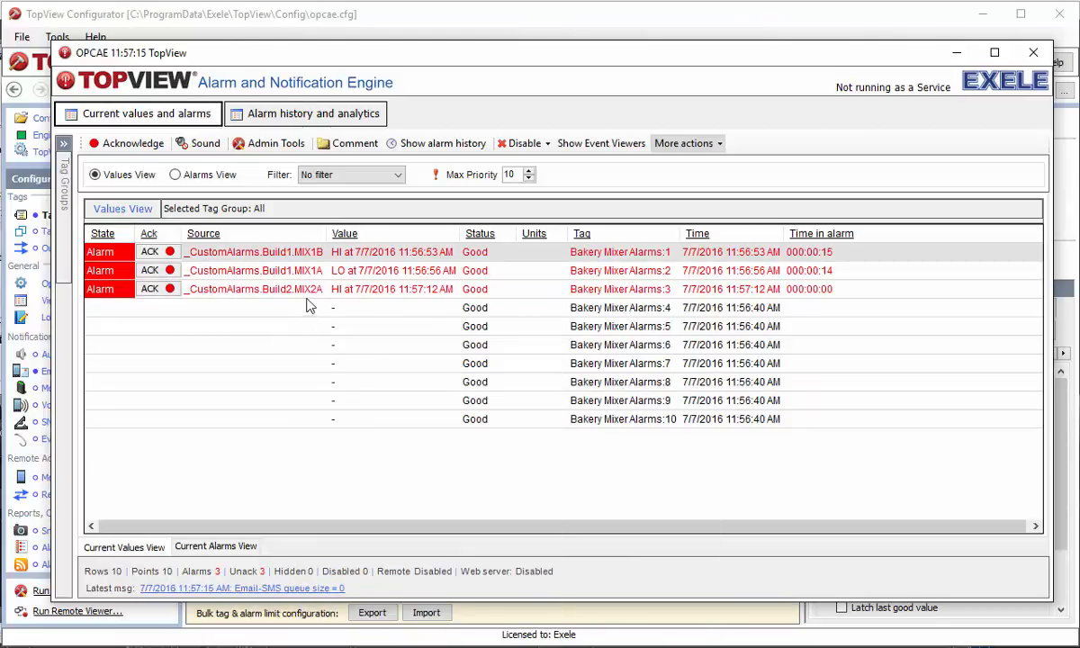
mouse_move(291, 371)
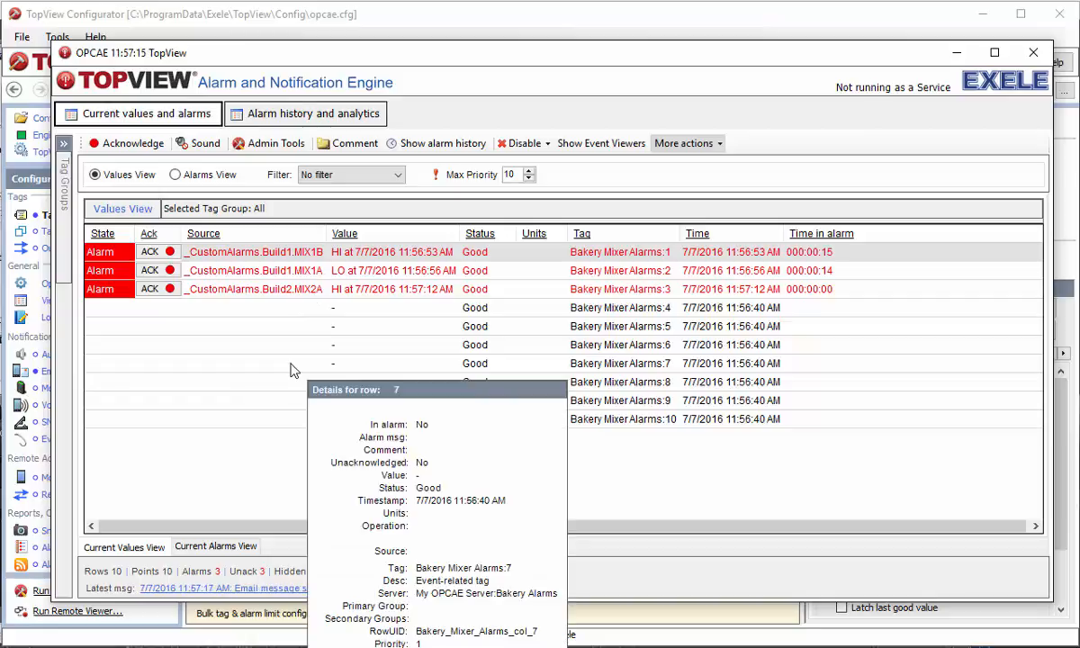